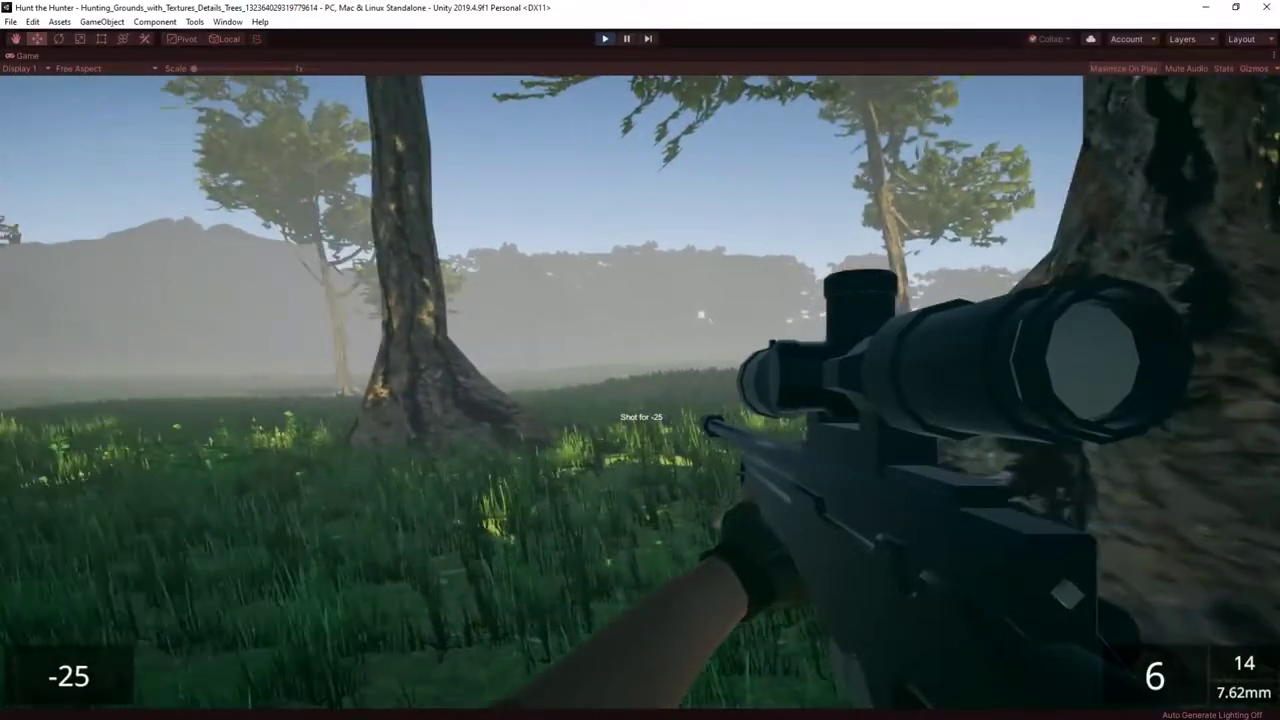
Step: Walk forward past the trees into the open meadow and fire the scoped sniper rifle at a distant target
key("w")
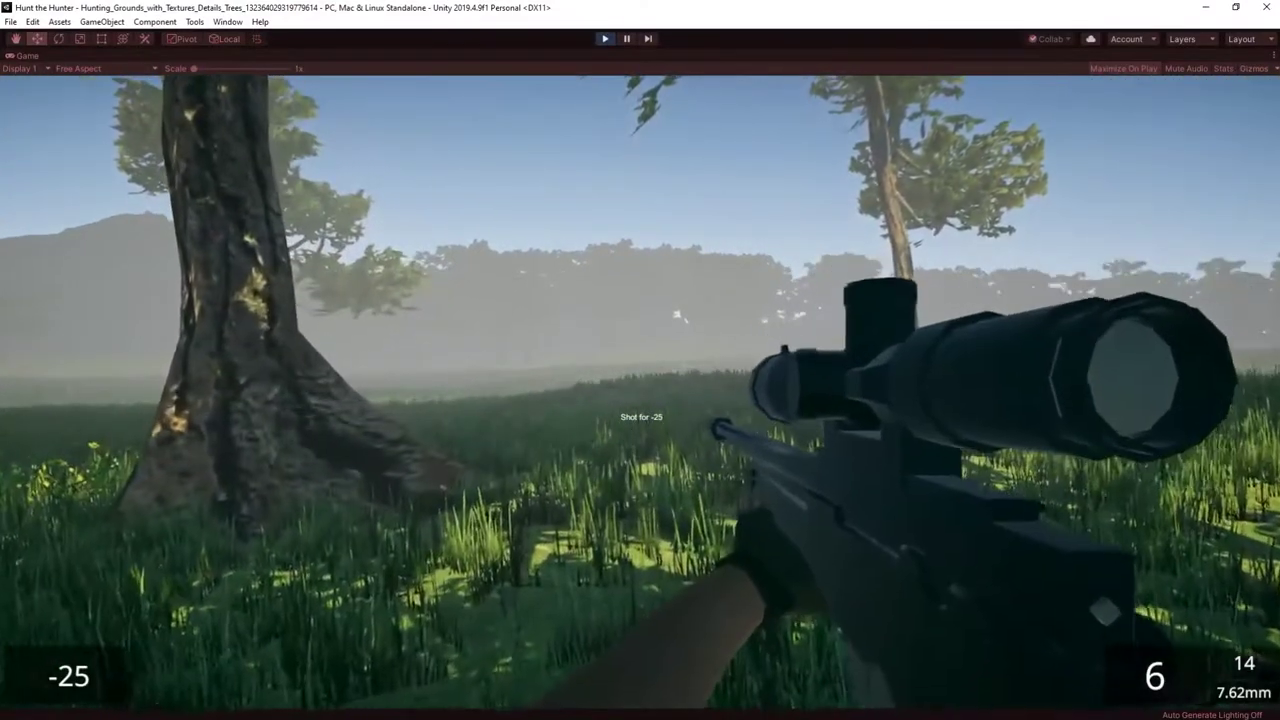
key("w")
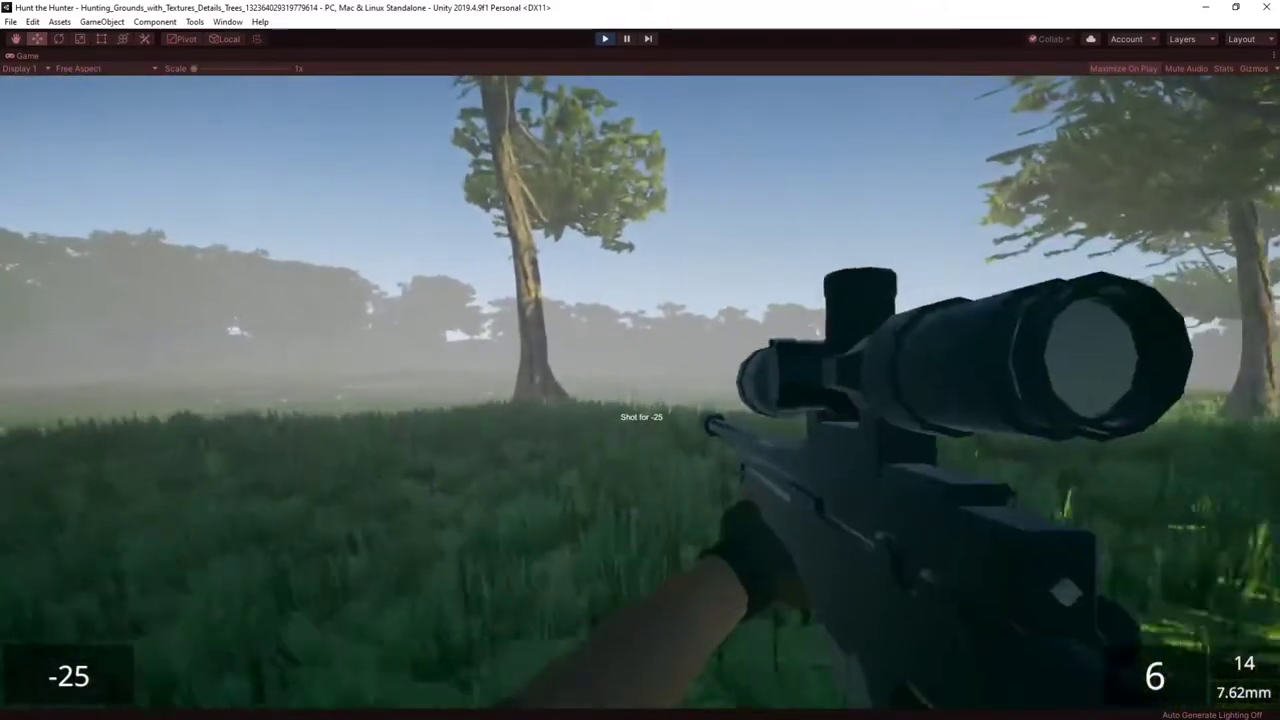
key("w")
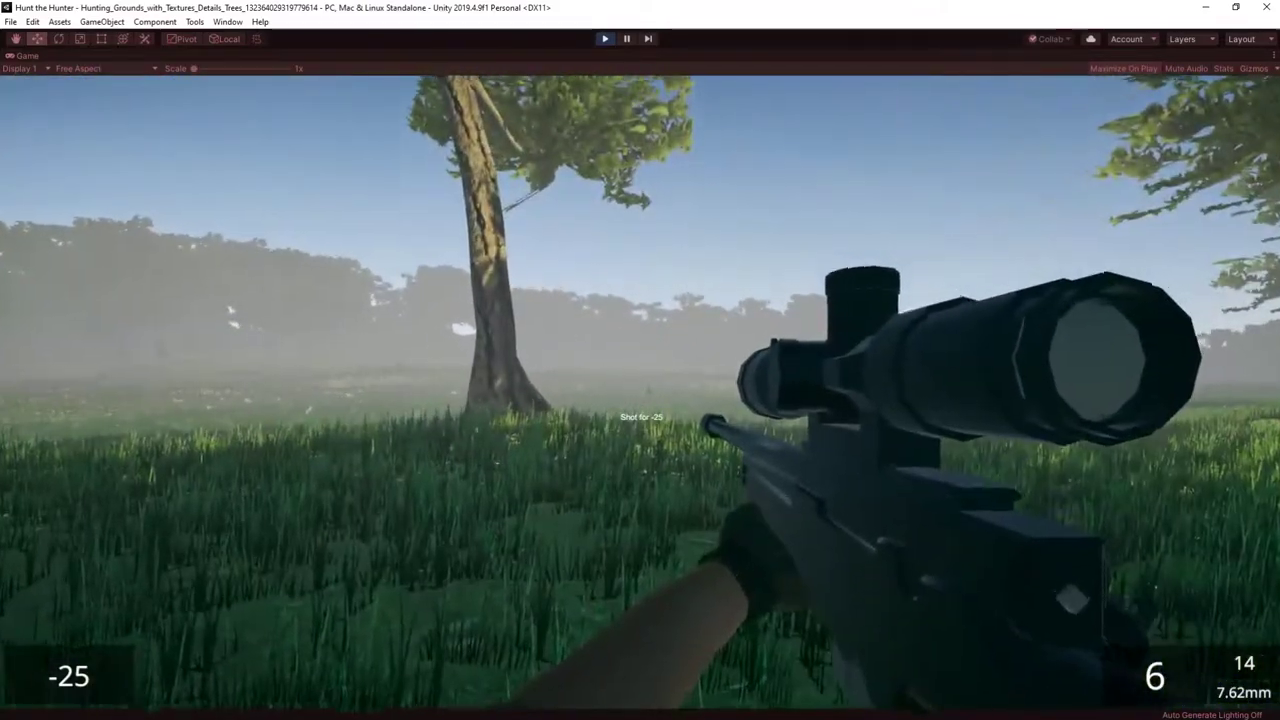
right_click(641, 392)
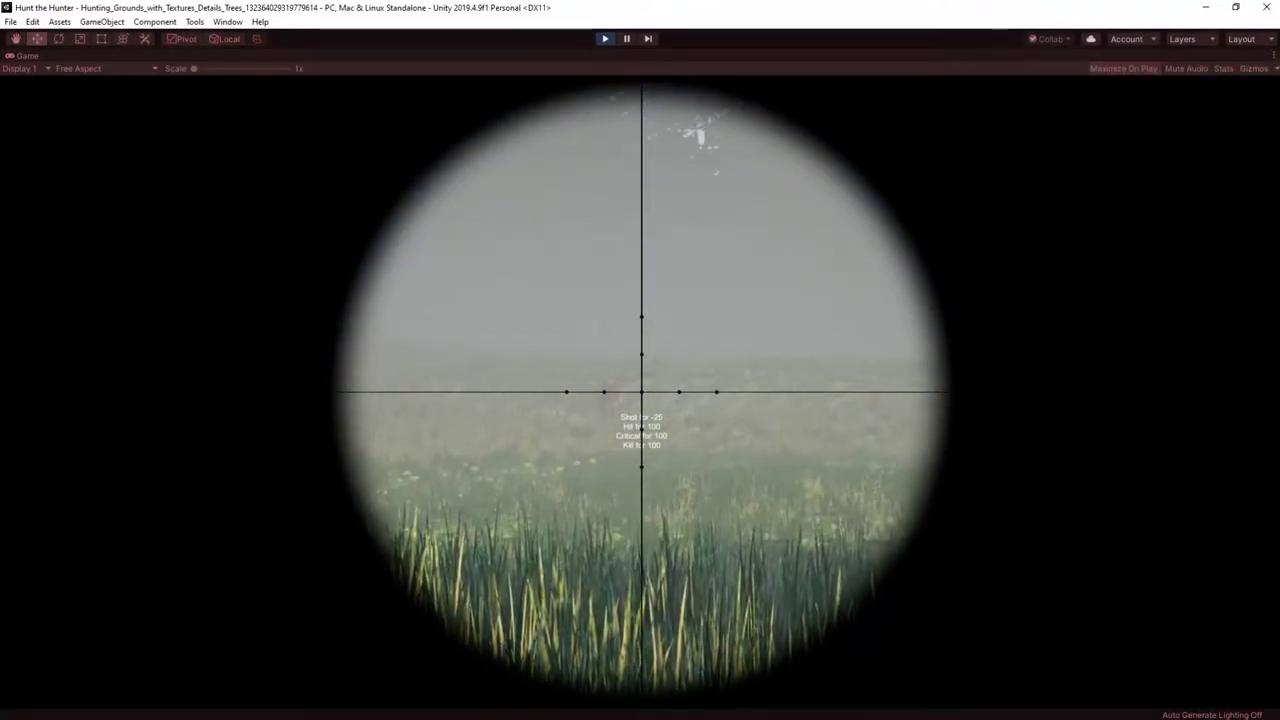
left_click(641, 392)
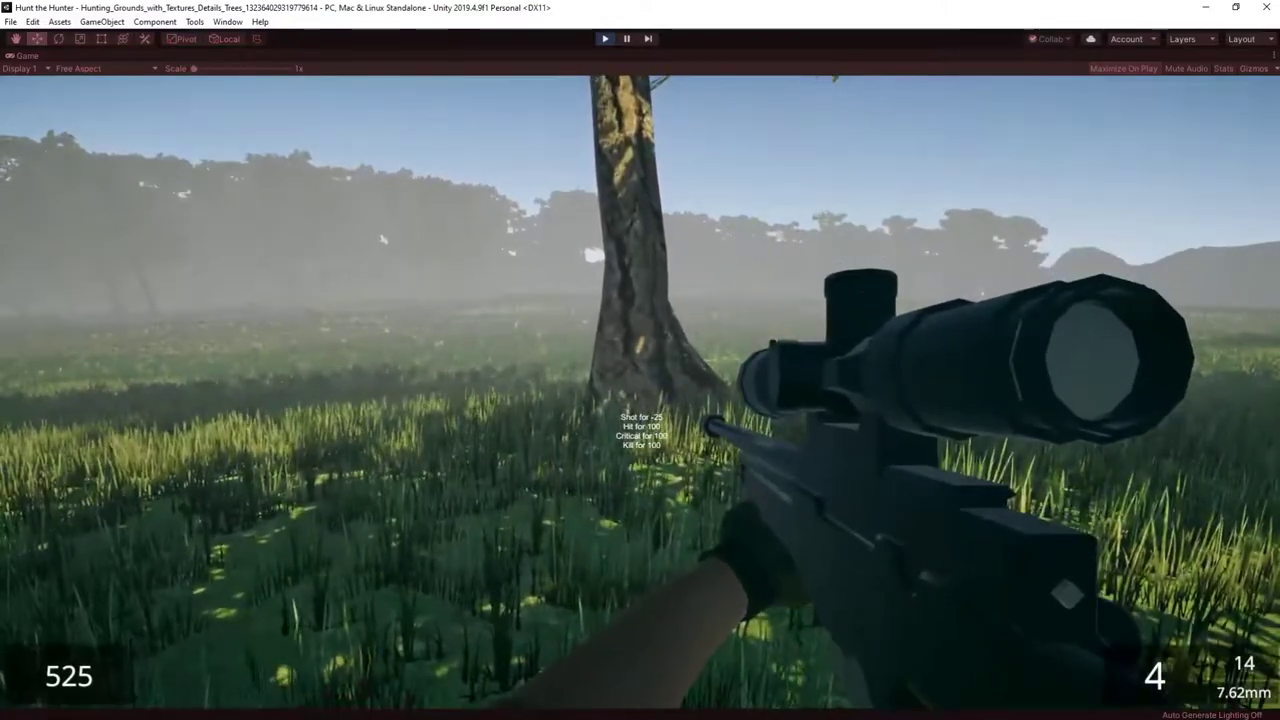
Step: Continue the playtest around the large tree, taking more scoped rifle shots across the meadow and at the woods
mouse_move(640, 360)
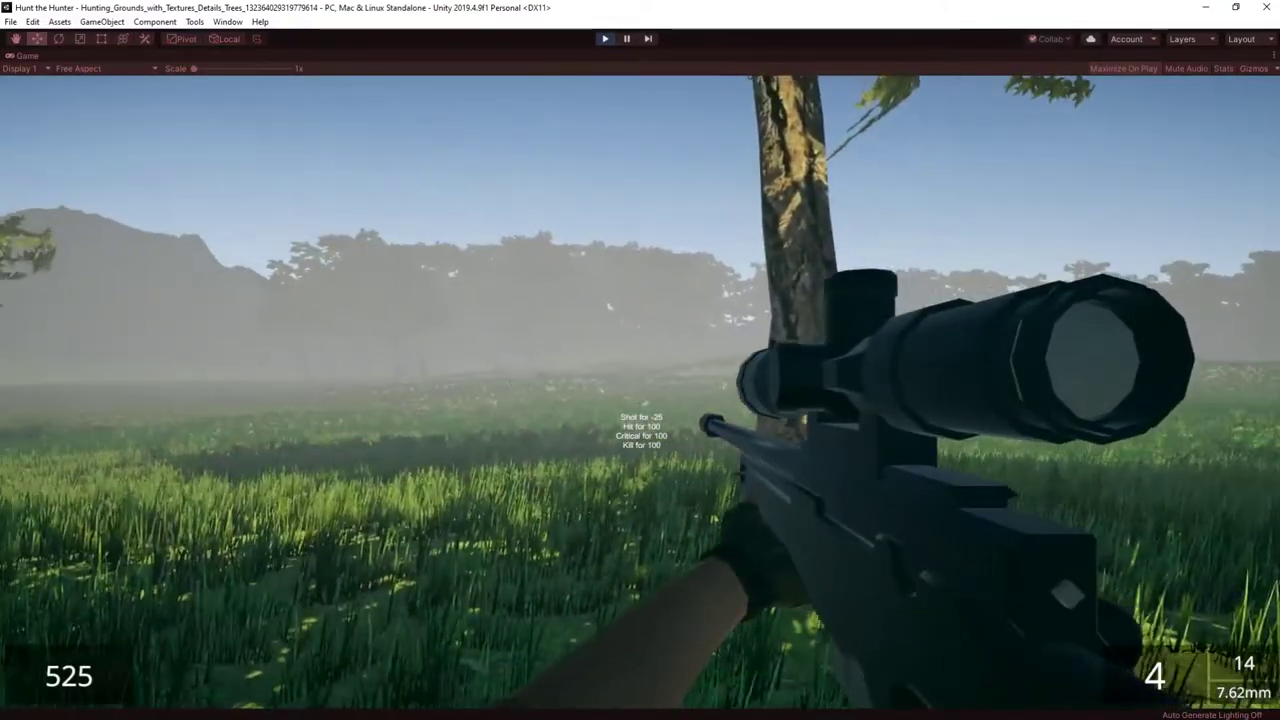
right_click(640, 392)
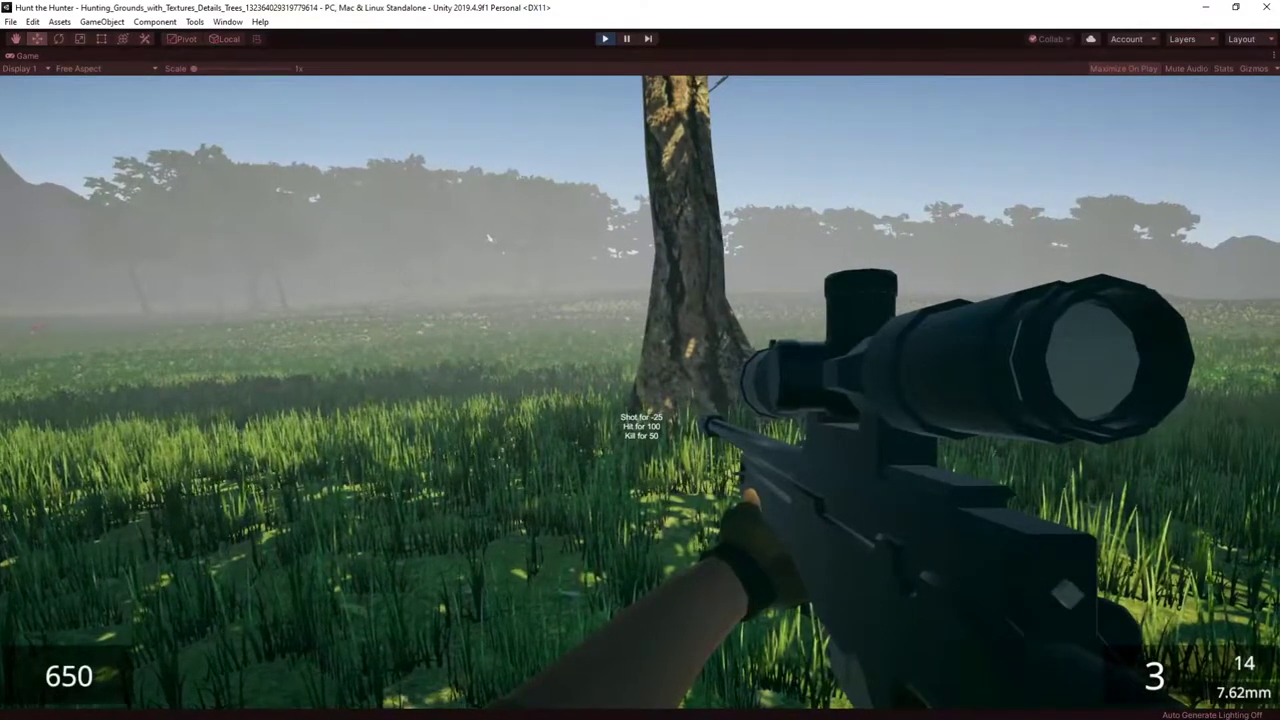
key("w")
key("w")
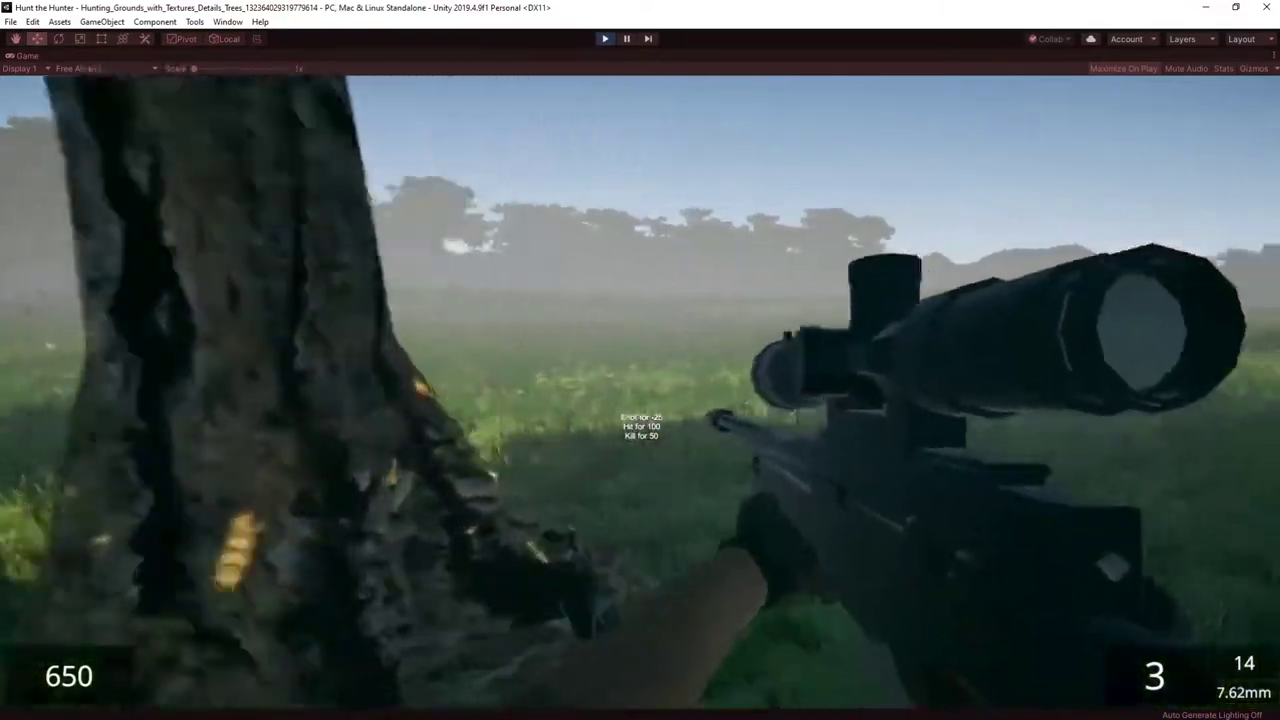
key("w")
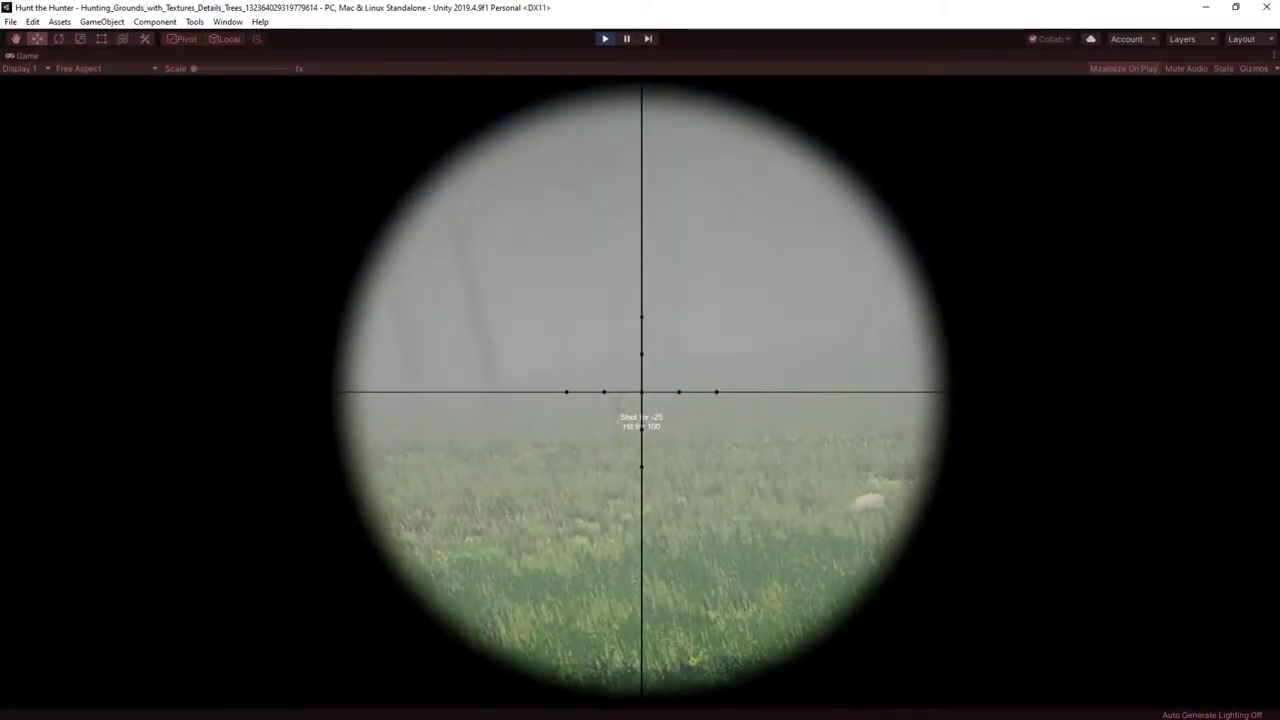
right_click(641, 392)
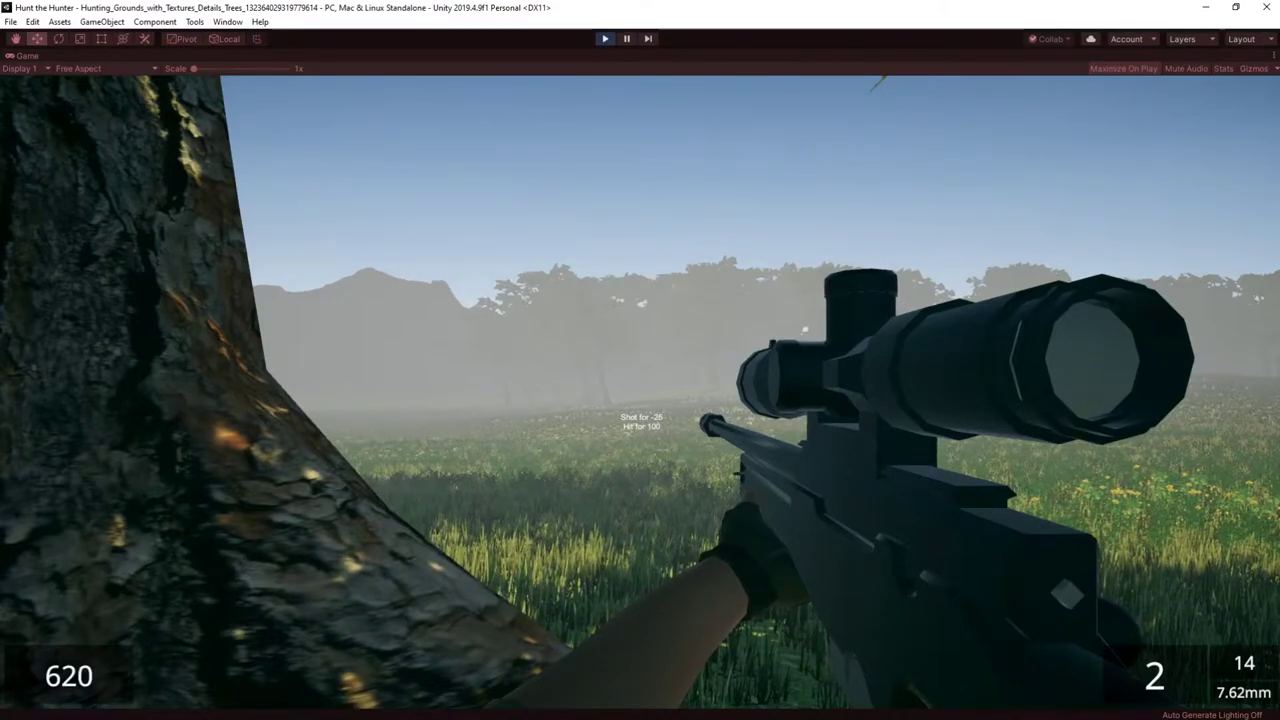
key("d")
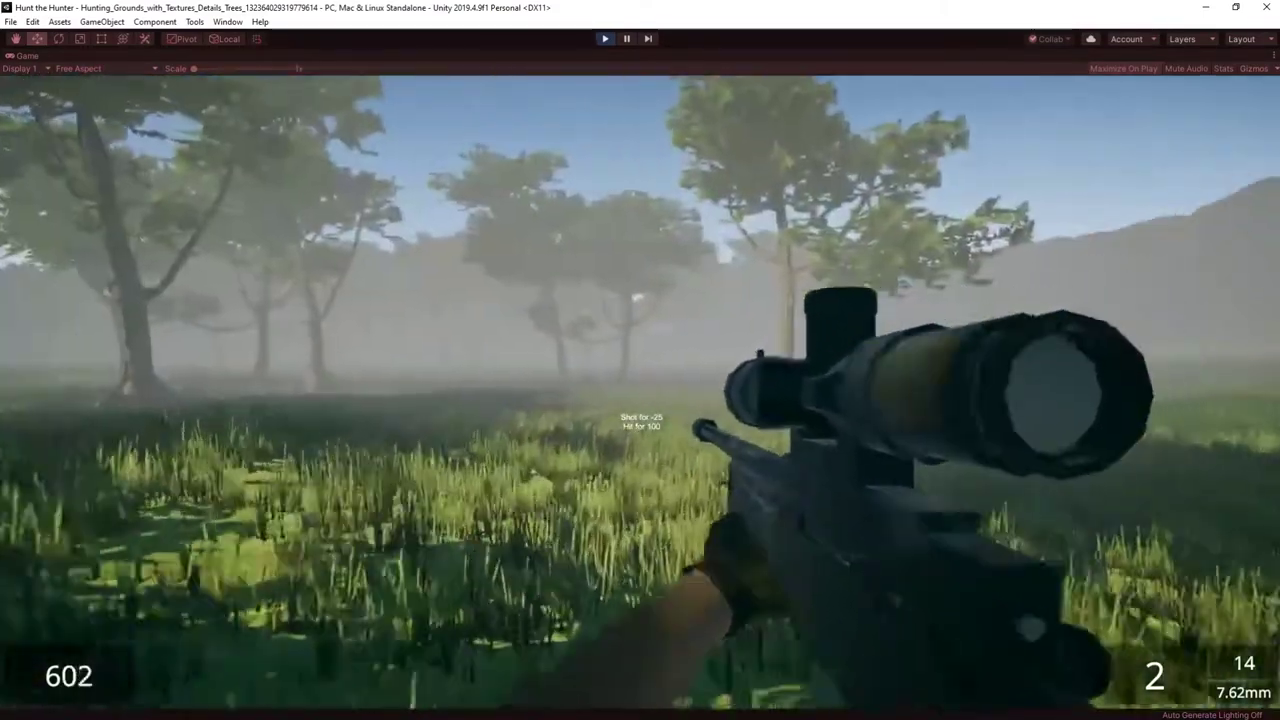
right_click(641, 392)
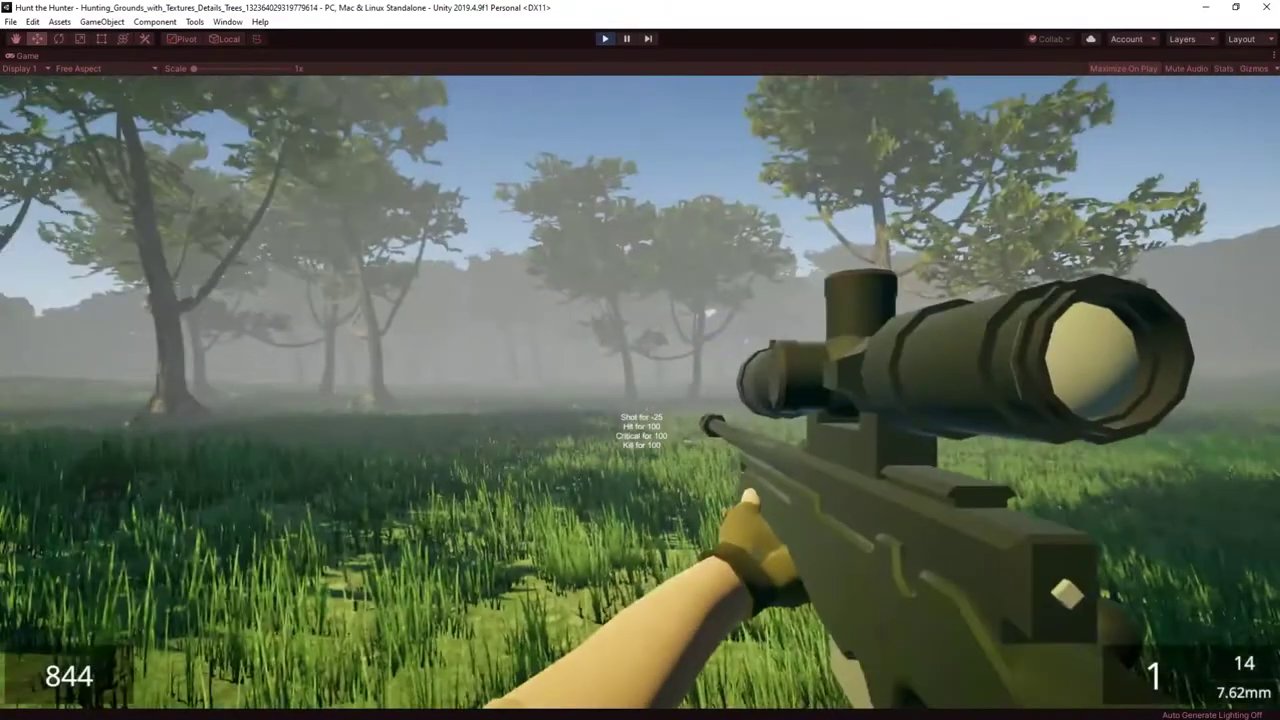
Step: Walk through the misty trees to the animal lying in the grass and continue beyond it
key("w")
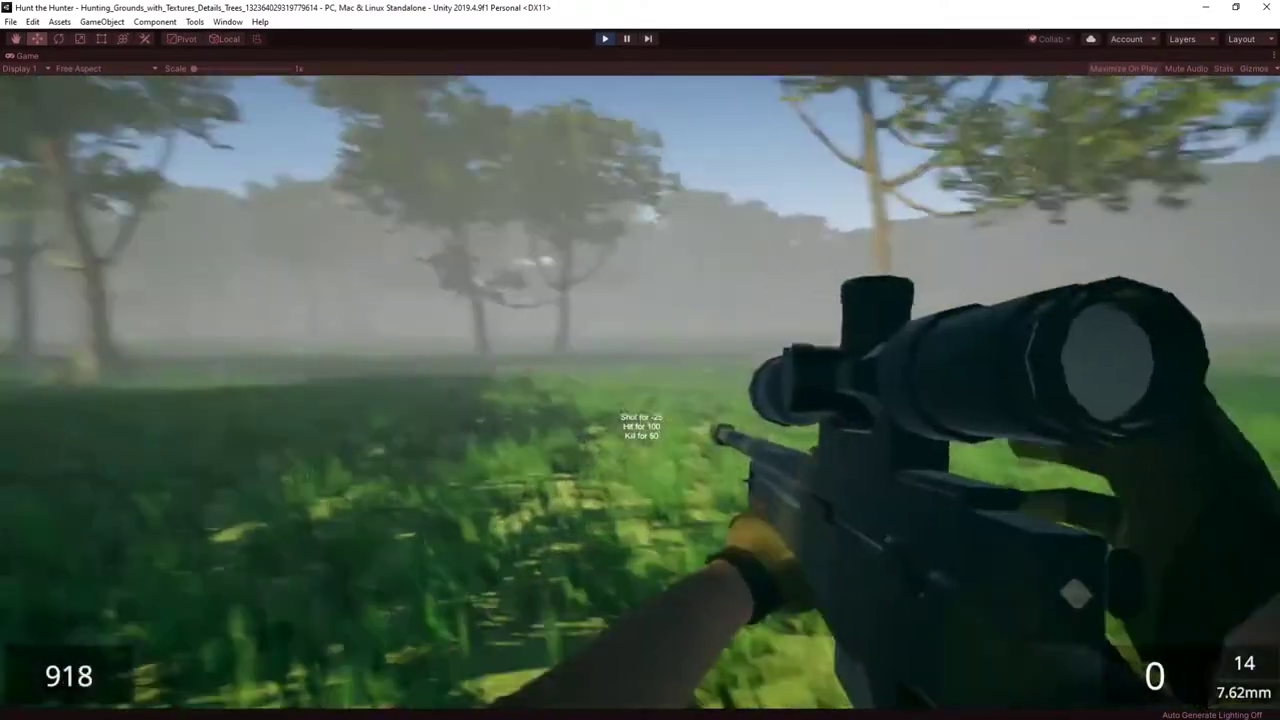
key("w")
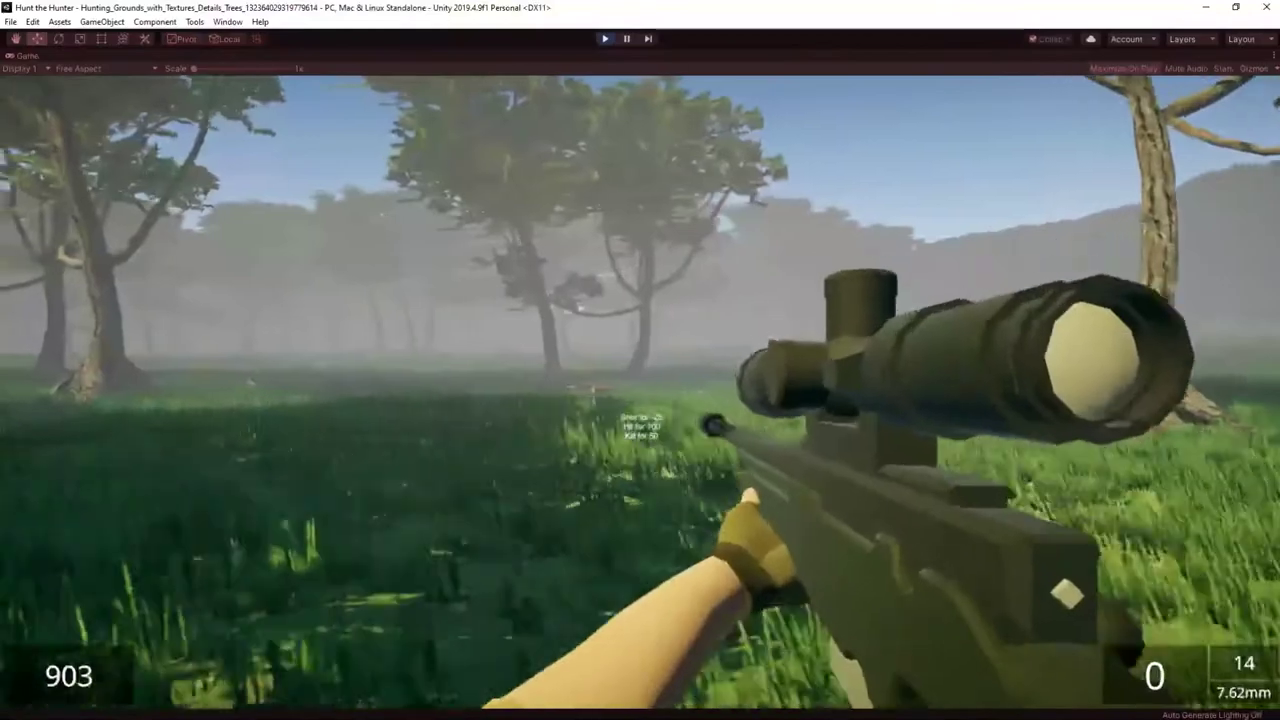
key("w")
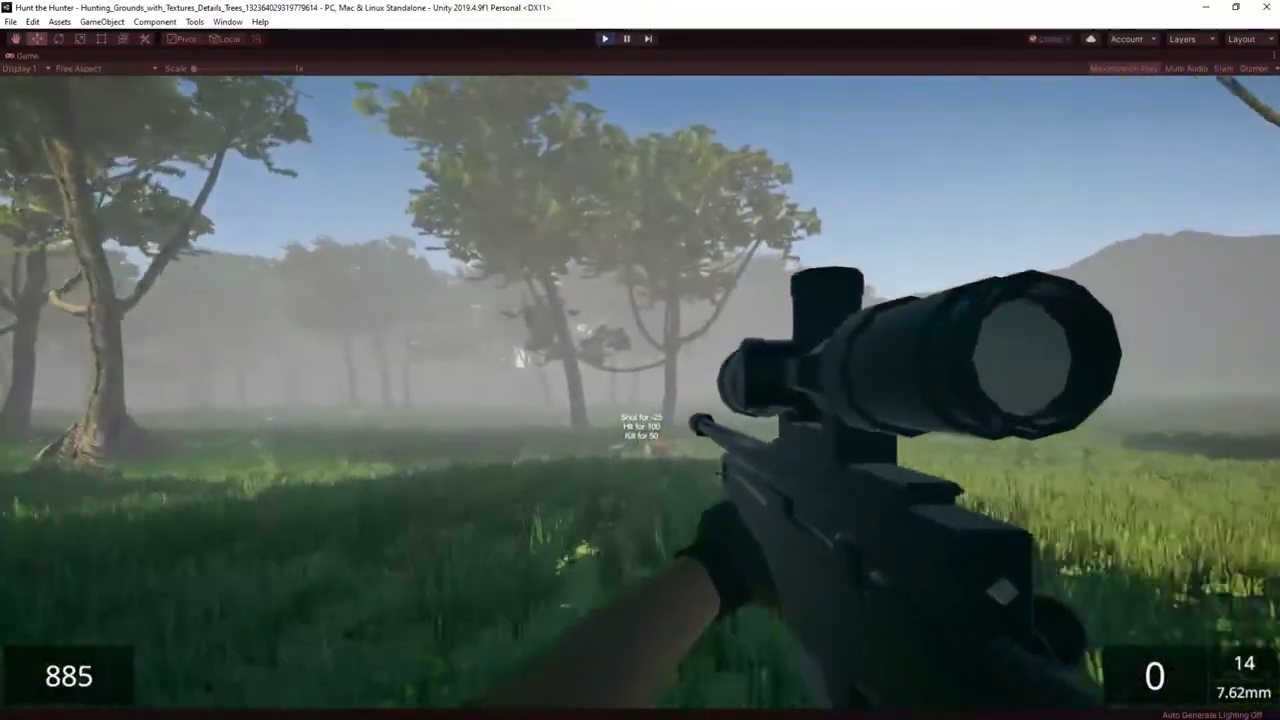
key("w")
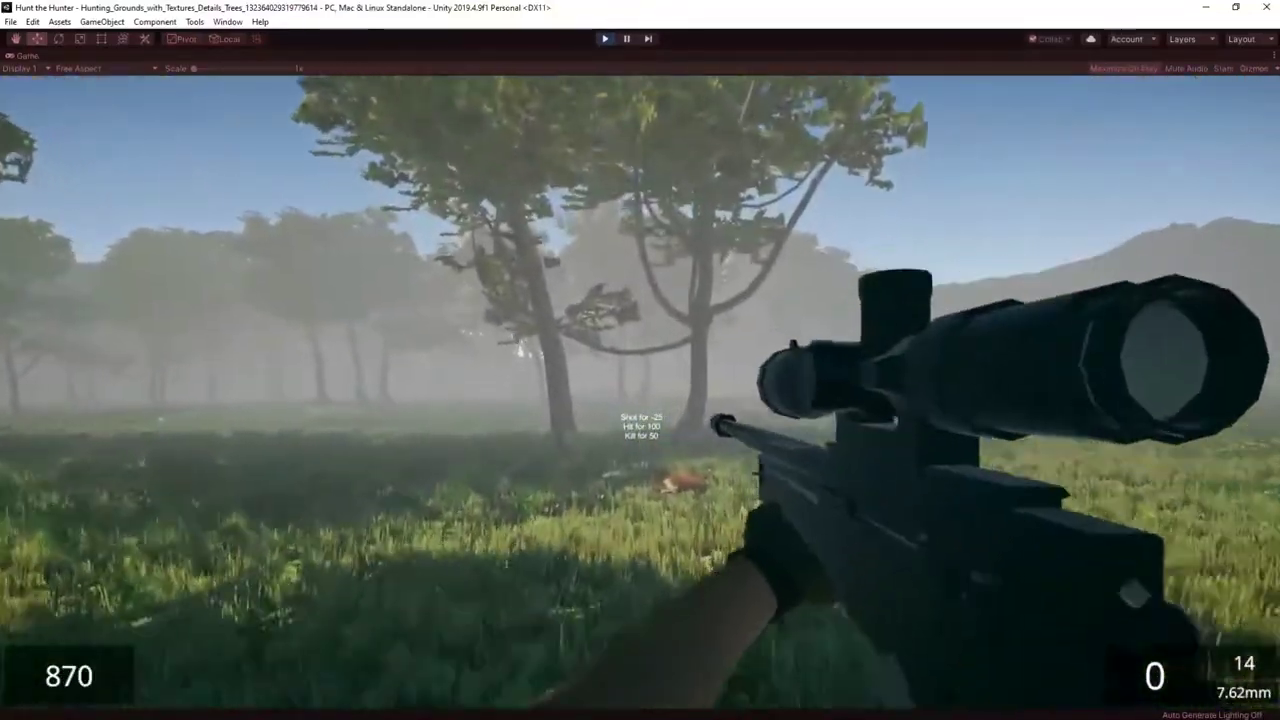
key("w")
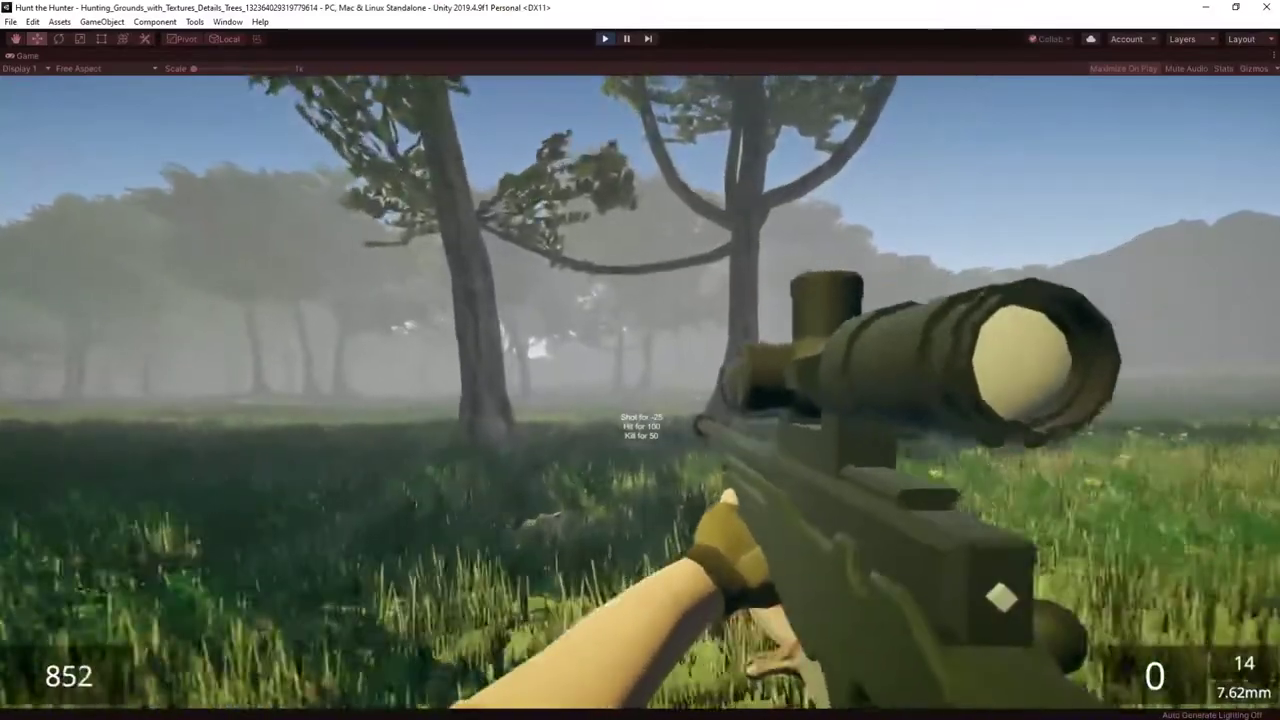
key("w")
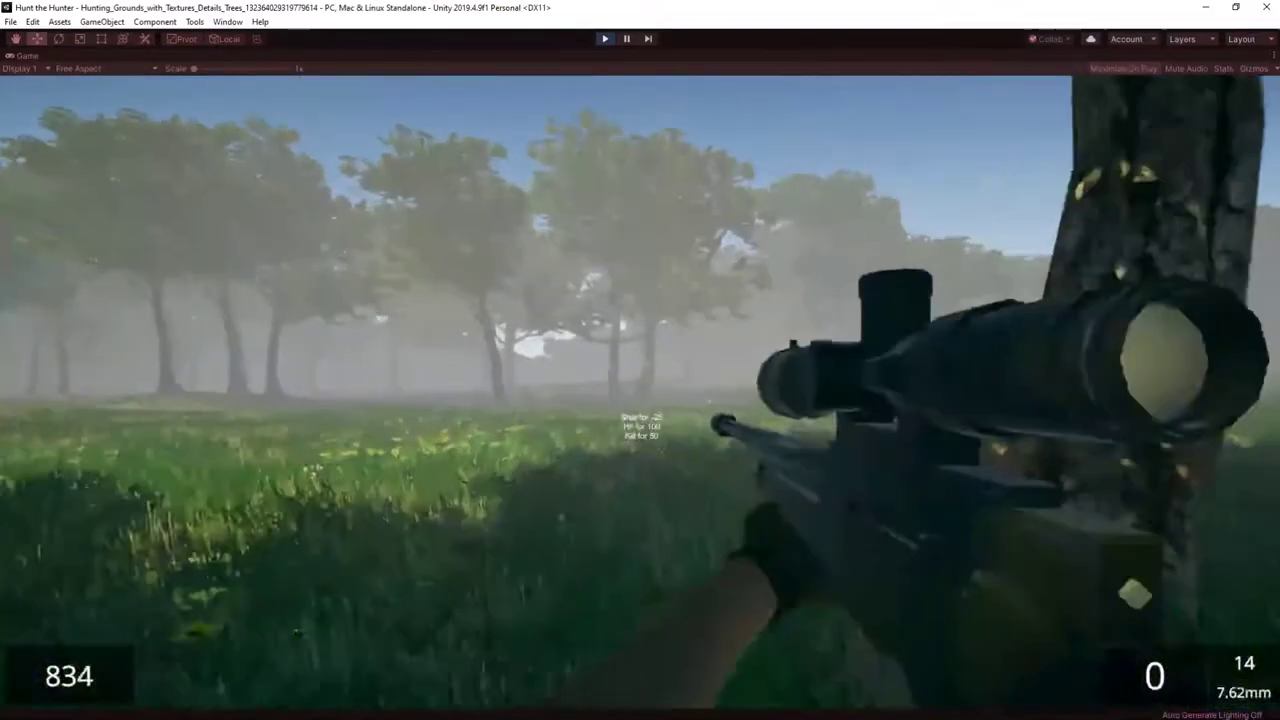
key("w")
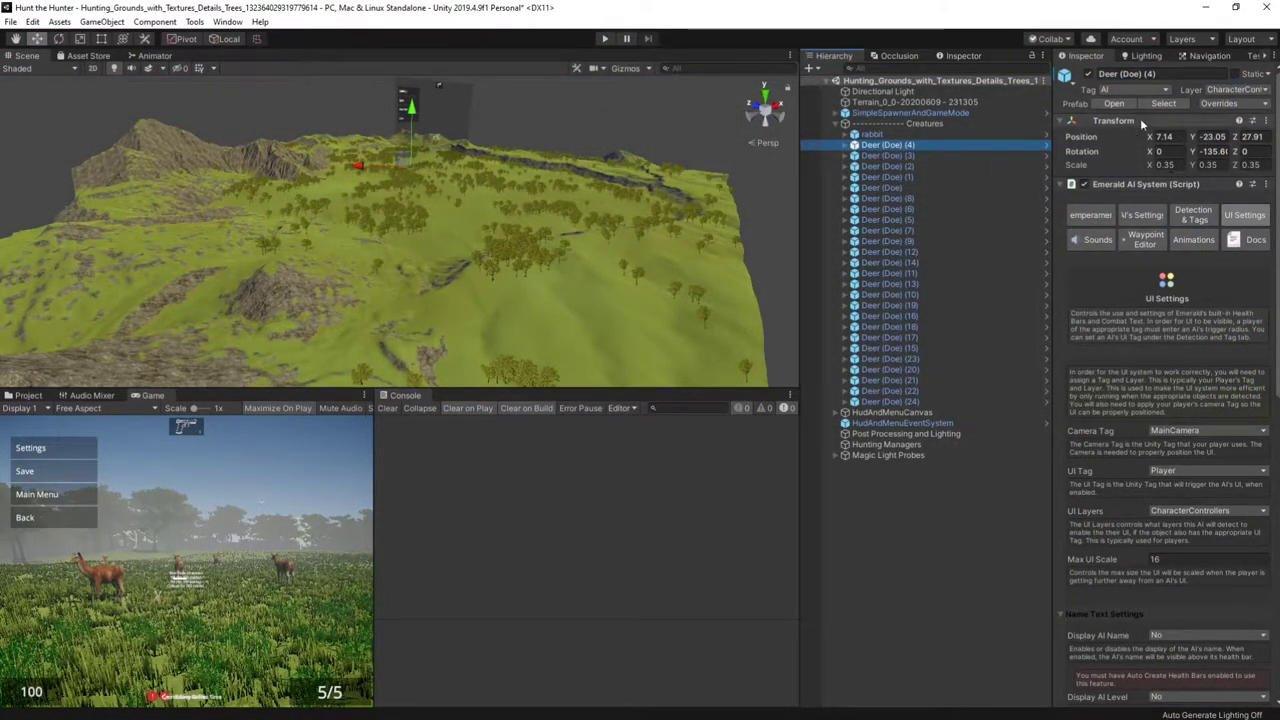
Step: Open the Combat Text Manager from the UI settings of Deer (Doe) (4), check the Combat Text State options, and close the manager
left_click(1248, 220)
scroll(1190, 390, "down", 5)
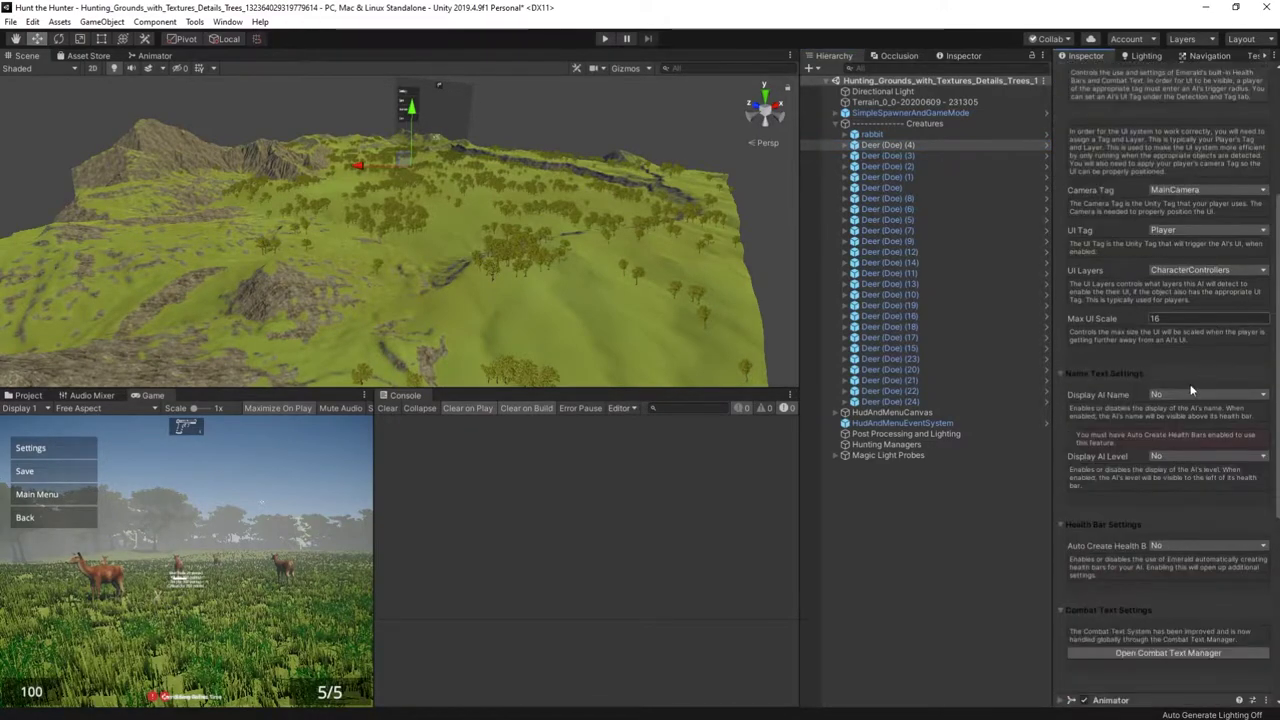
left_click(1161, 651)
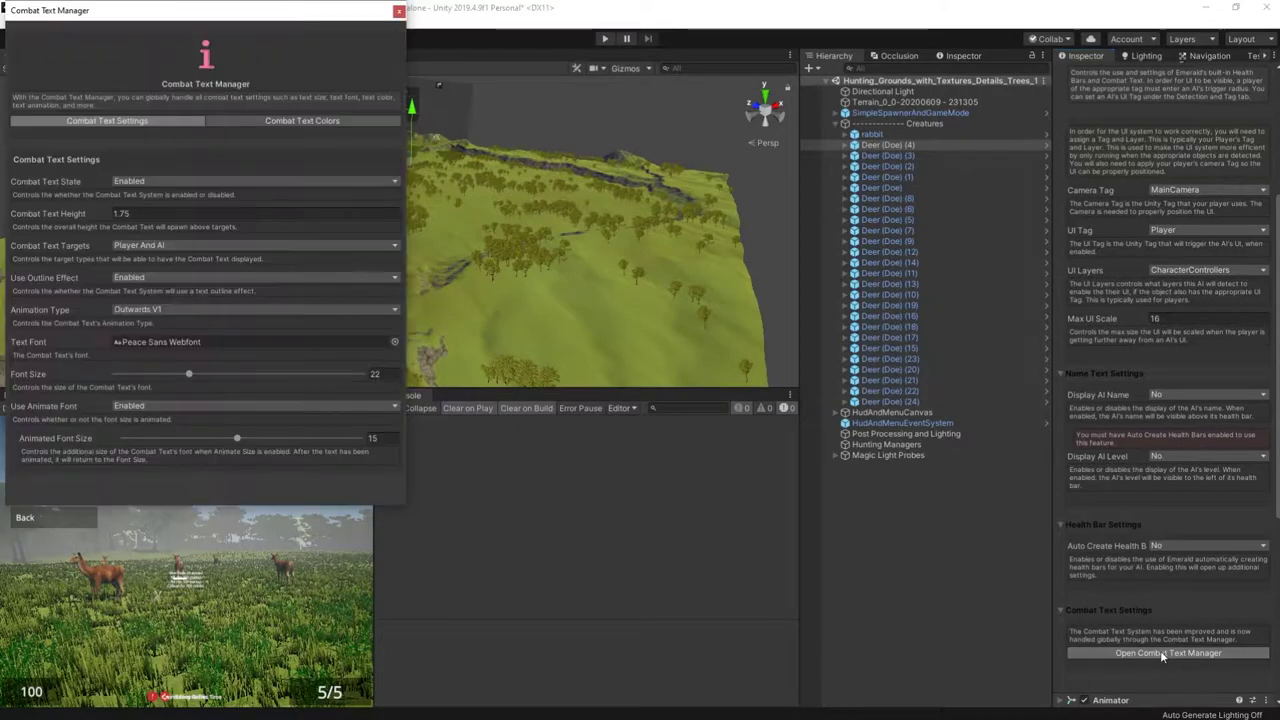
left_click(127, 183)
left_click(54, 187)
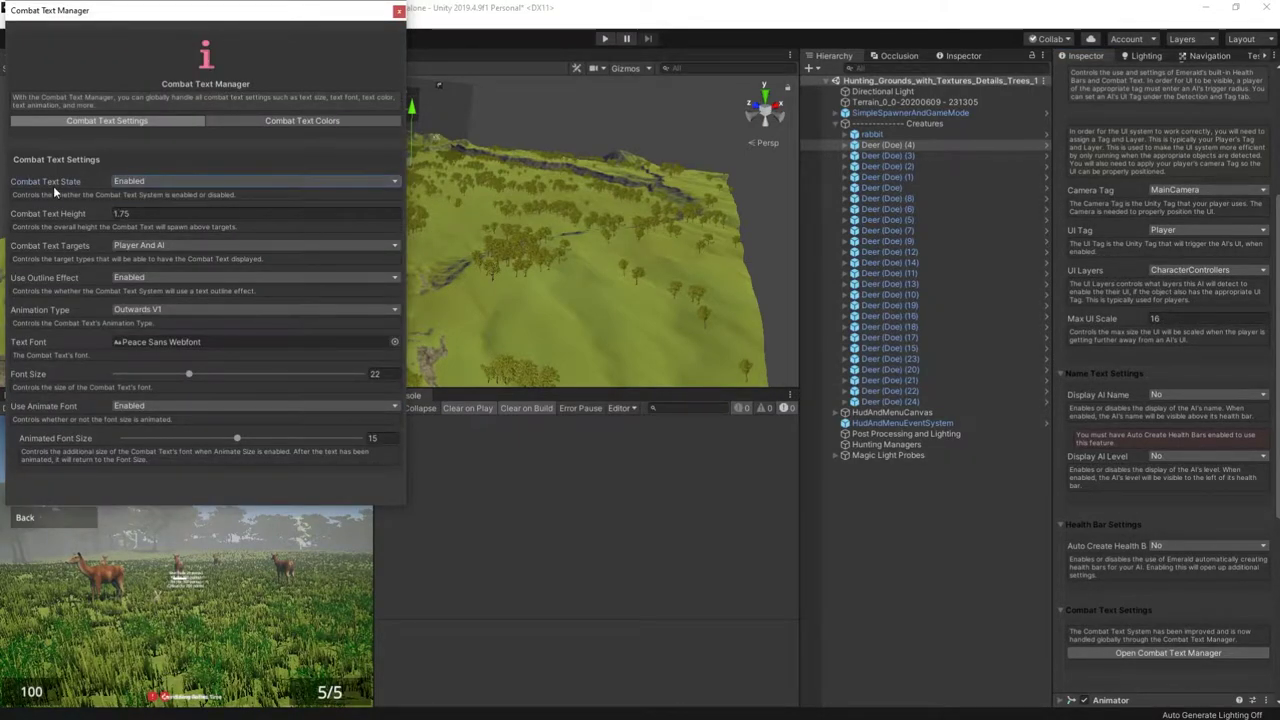
left_click(398, 12)
Step: Run the game again and shoot a nearby deer through the sniper scope to test the combat text
left_click(604, 40)
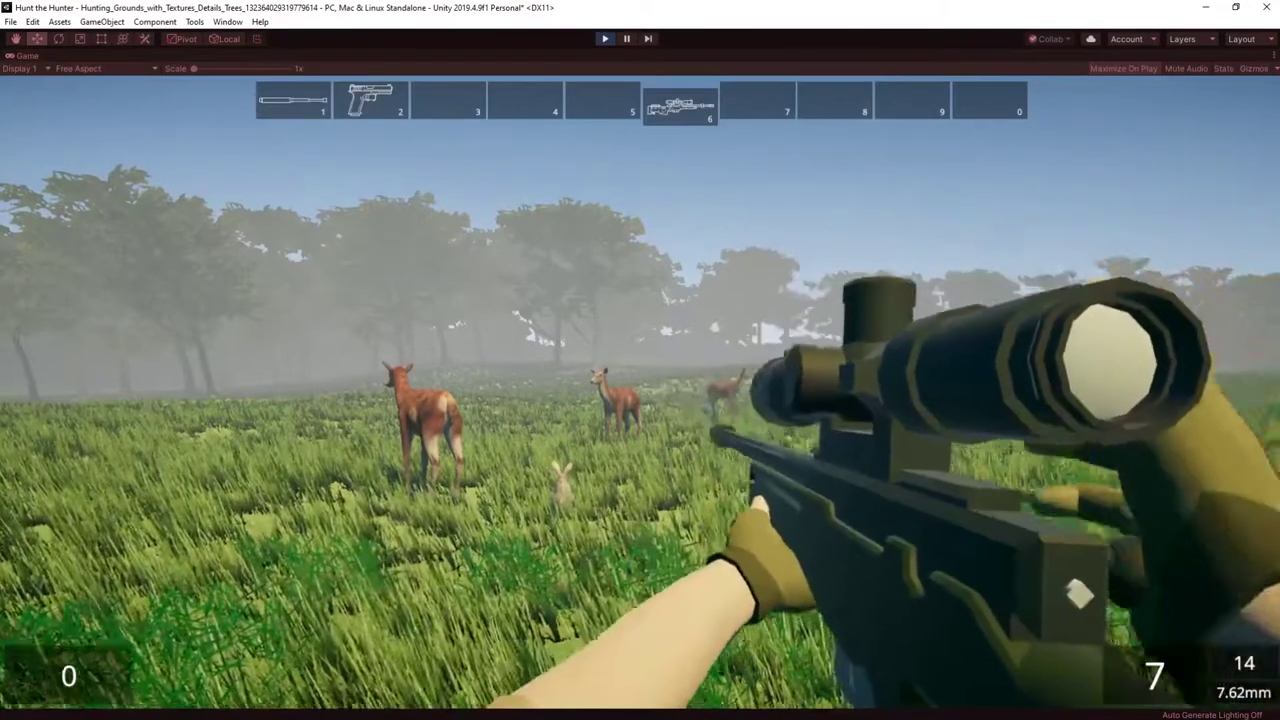
right_click(641, 392)
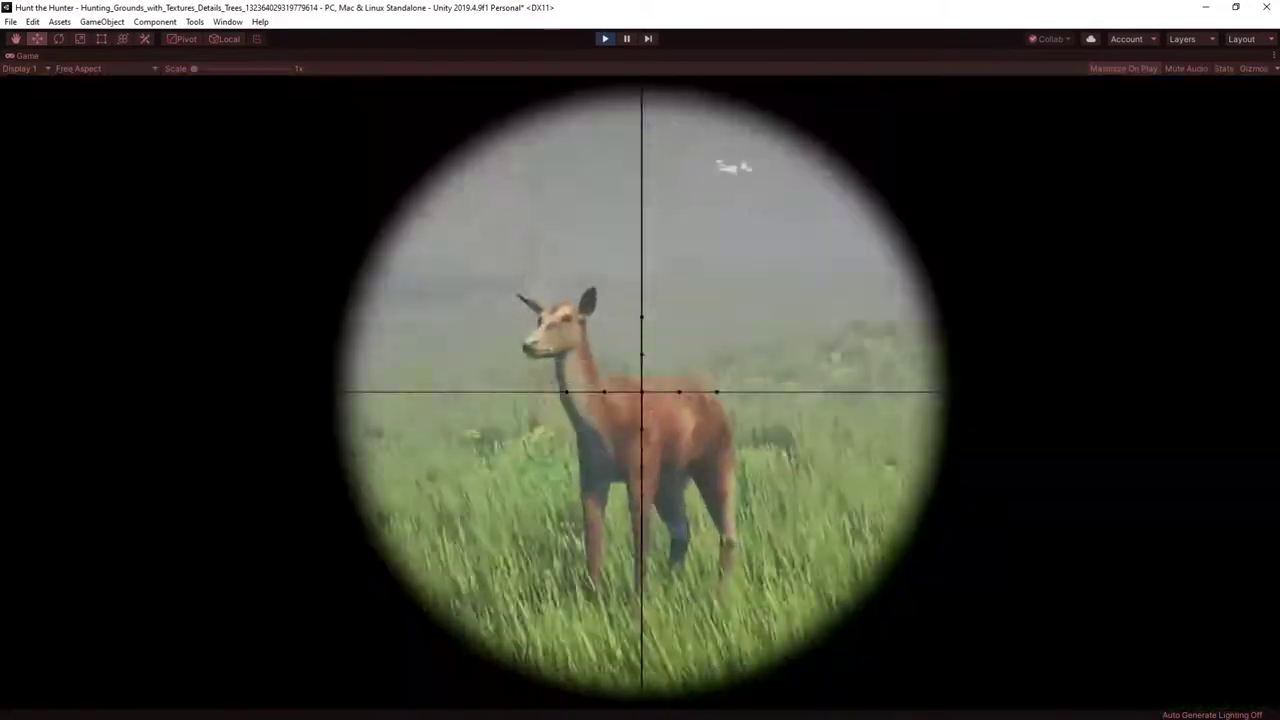
left_click(641, 392)
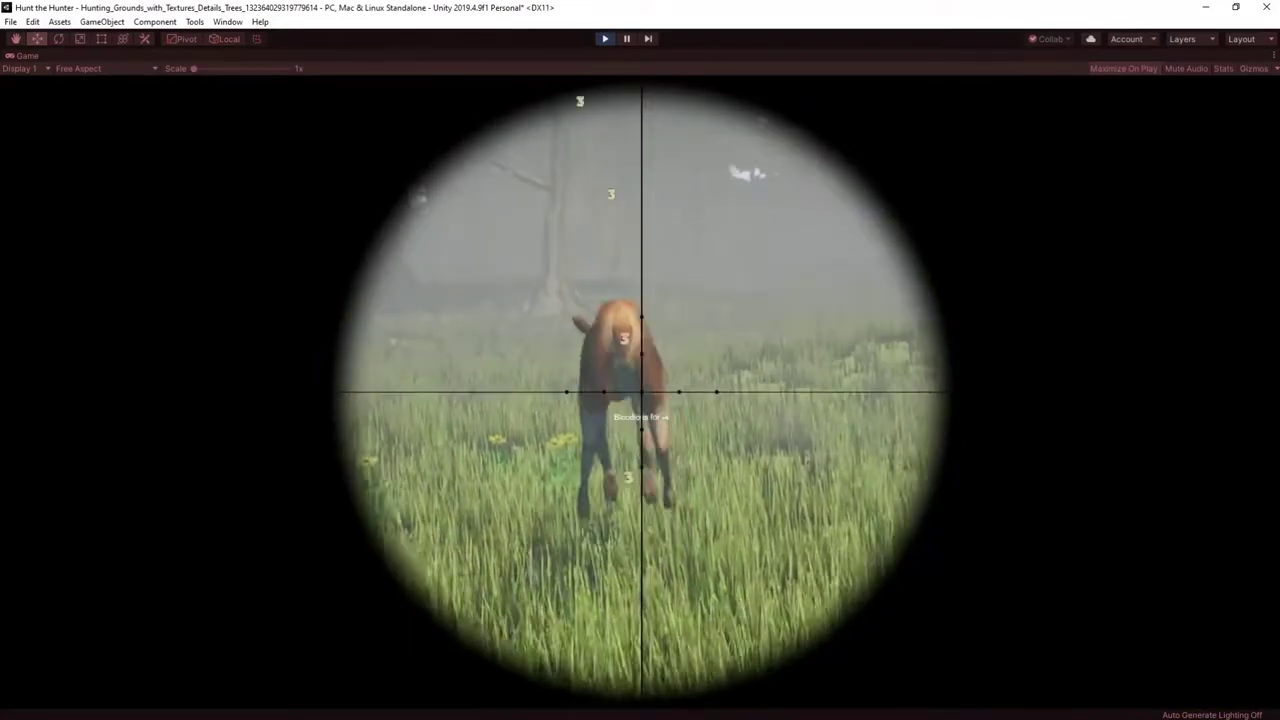
right_click(641, 392)
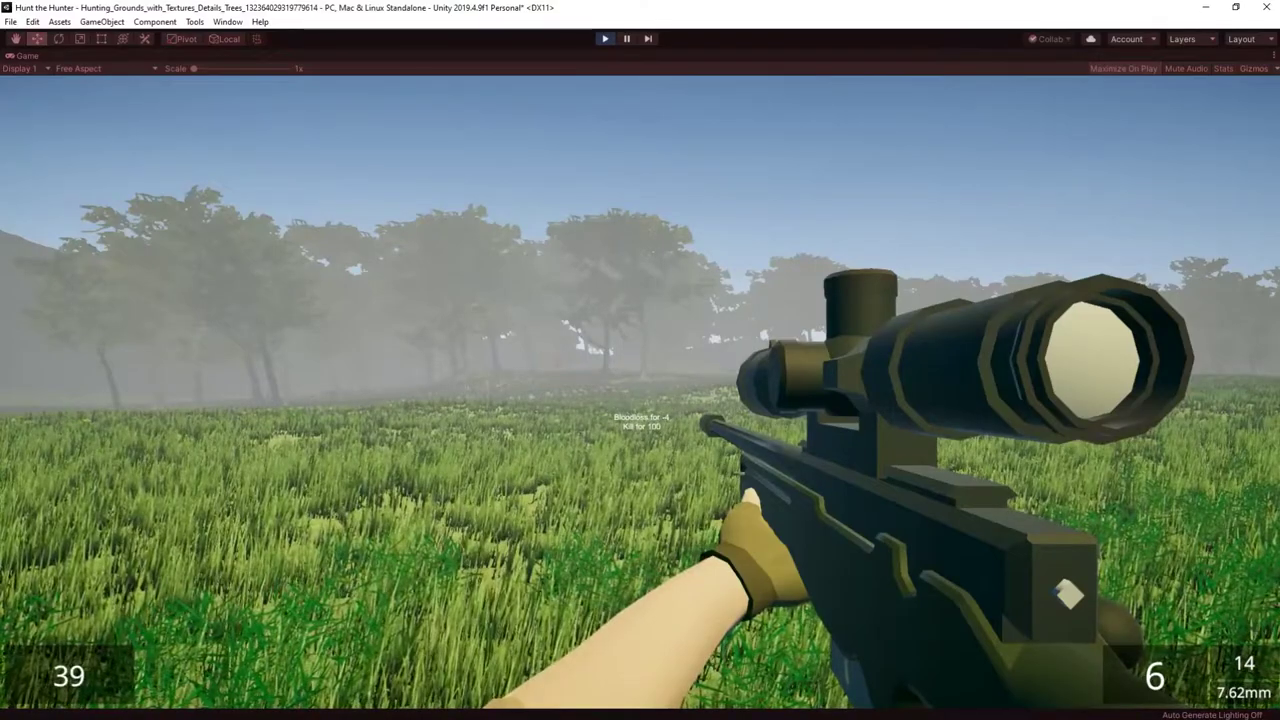
Step: Walk across the meadow towards the woods to the dead deer
key("w")
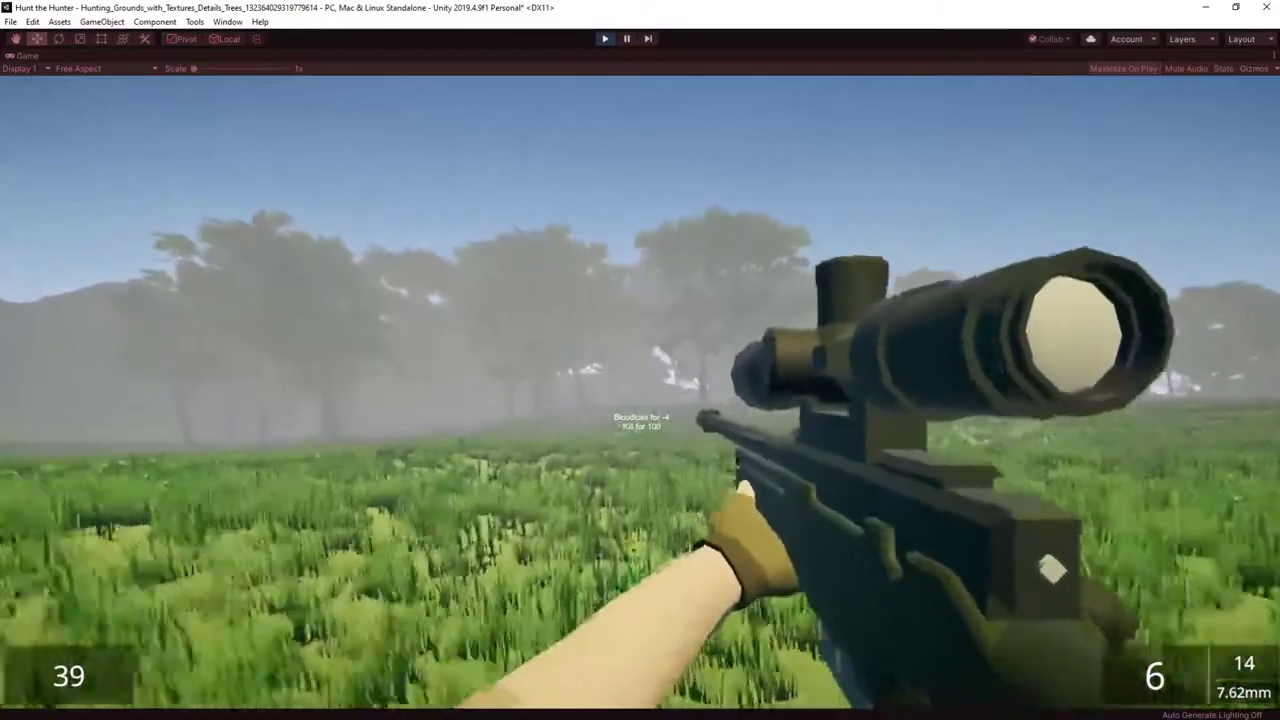
key("w")
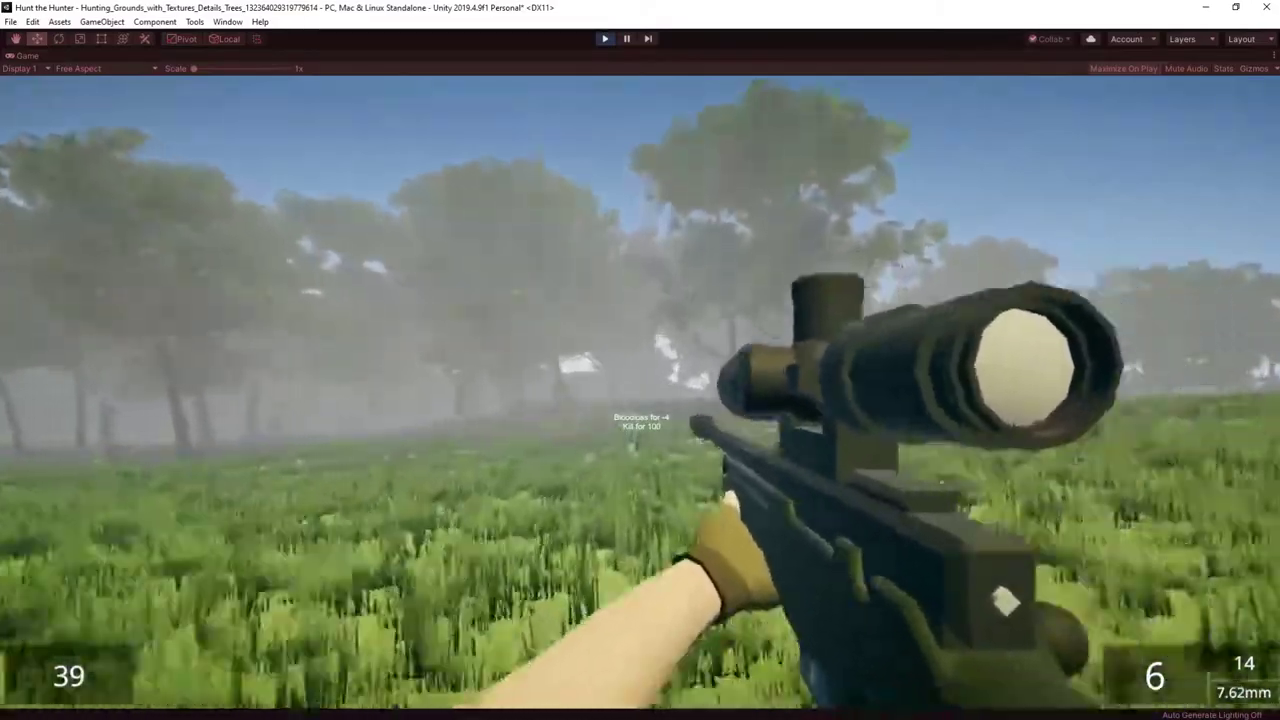
key("w")
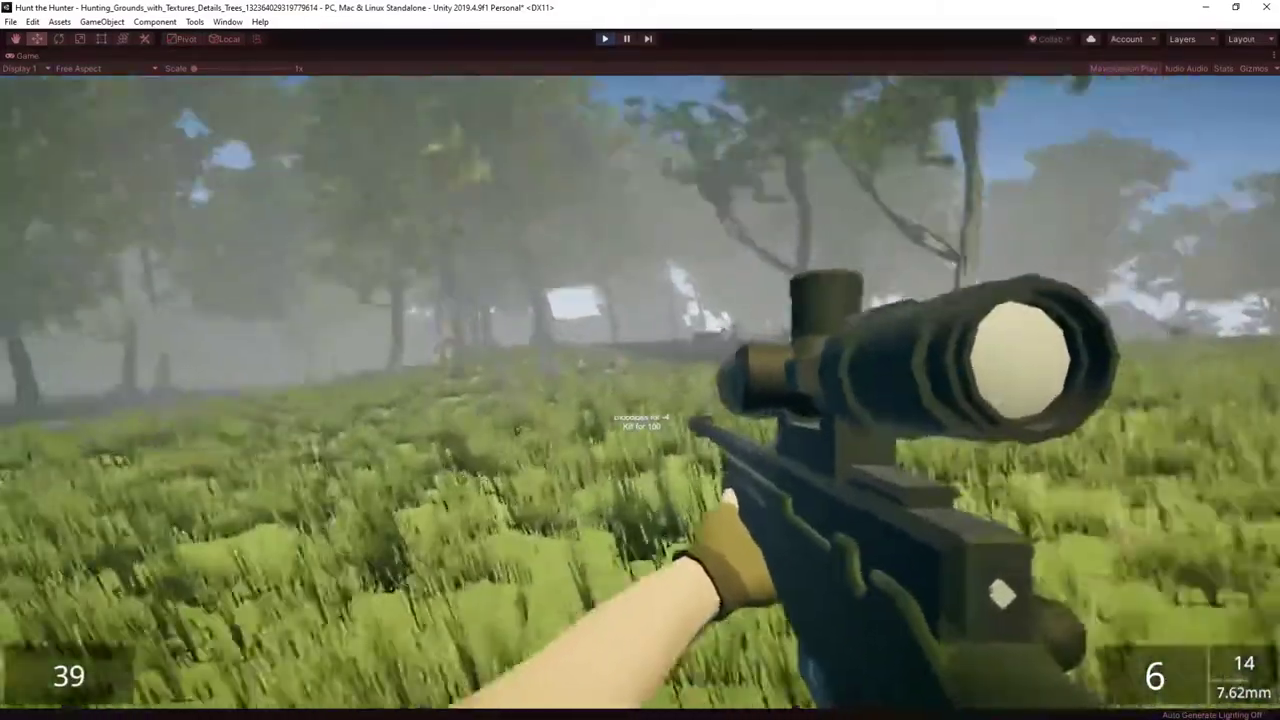
key("w")
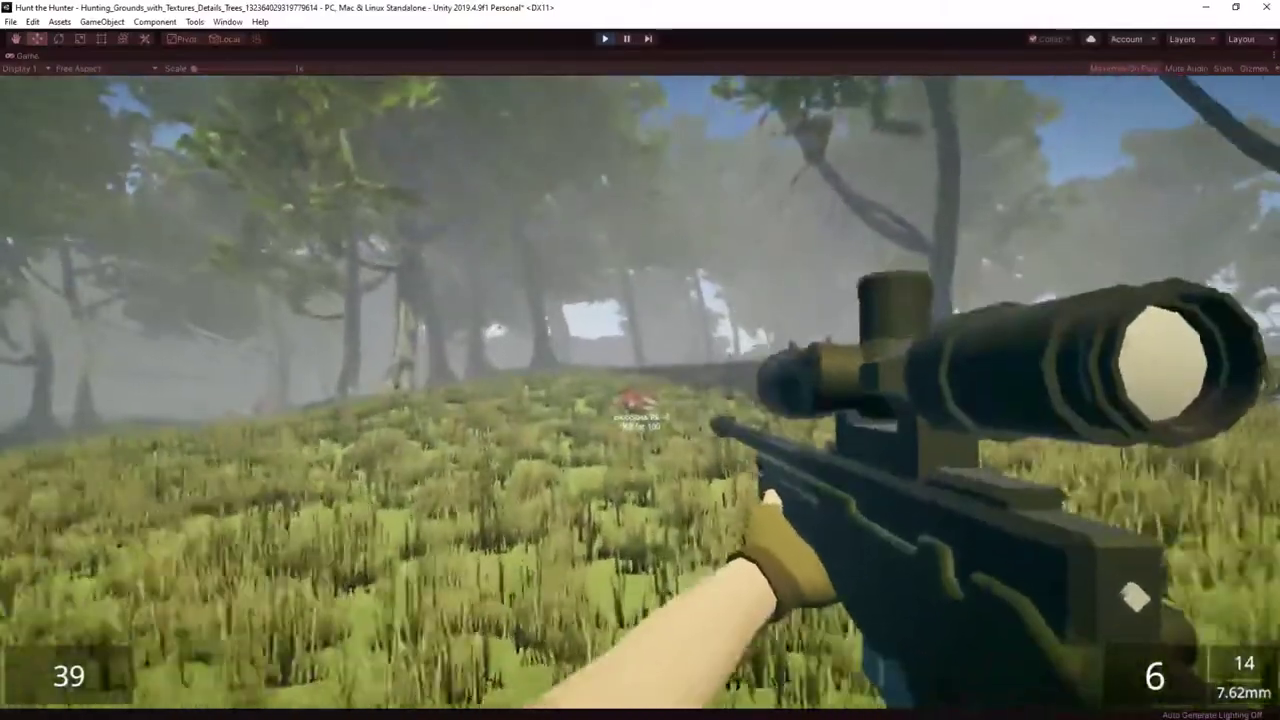
key("w")
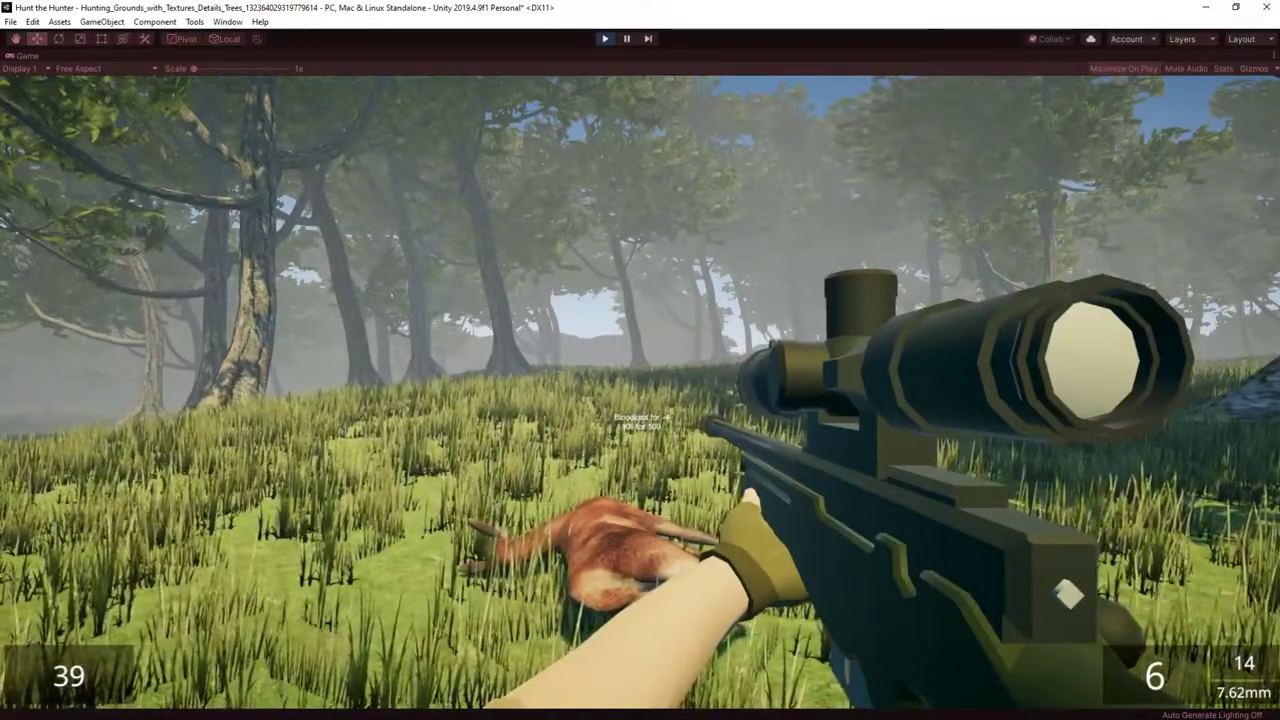
Step: Open the Deer (Doe) prefab from the _Hunt the Hunter Prefabs folder and filter its hierarchy for "hit"
mouse_move(640, 360)
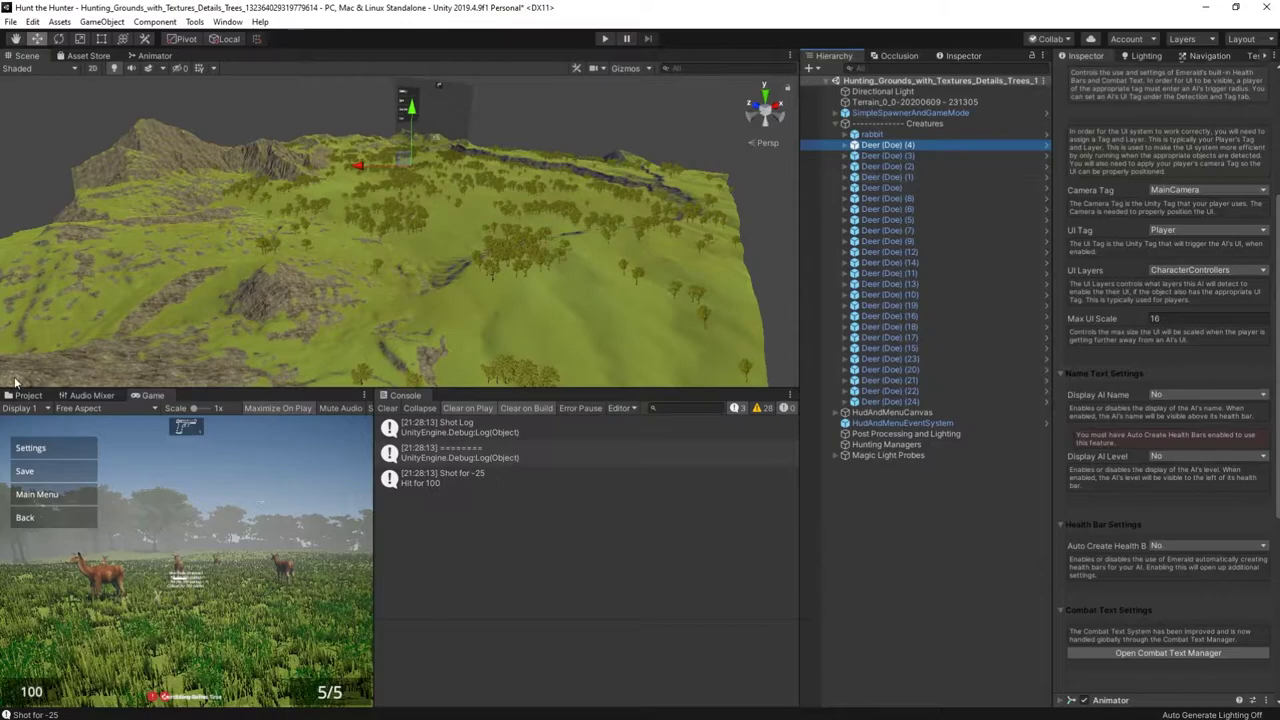
left_click(28, 396)
scroll(115, 560, "up", 5)
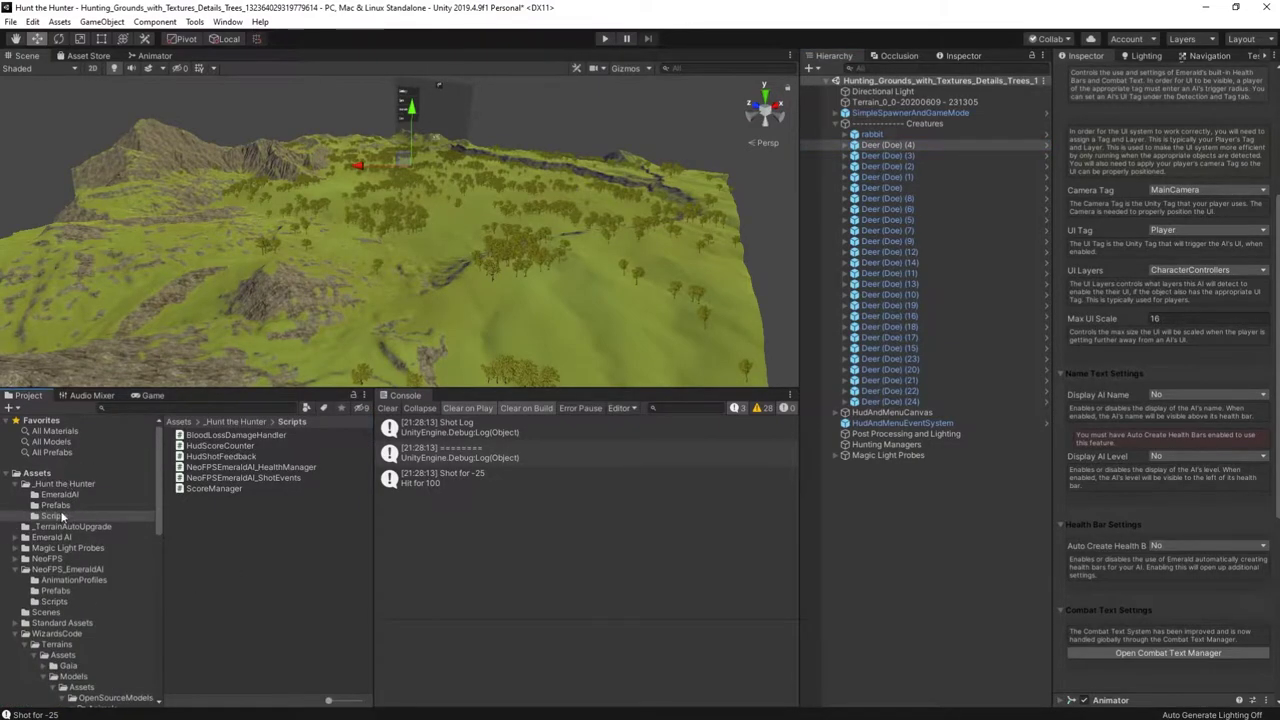
left_click(55, 505)
double_click(206, 456)
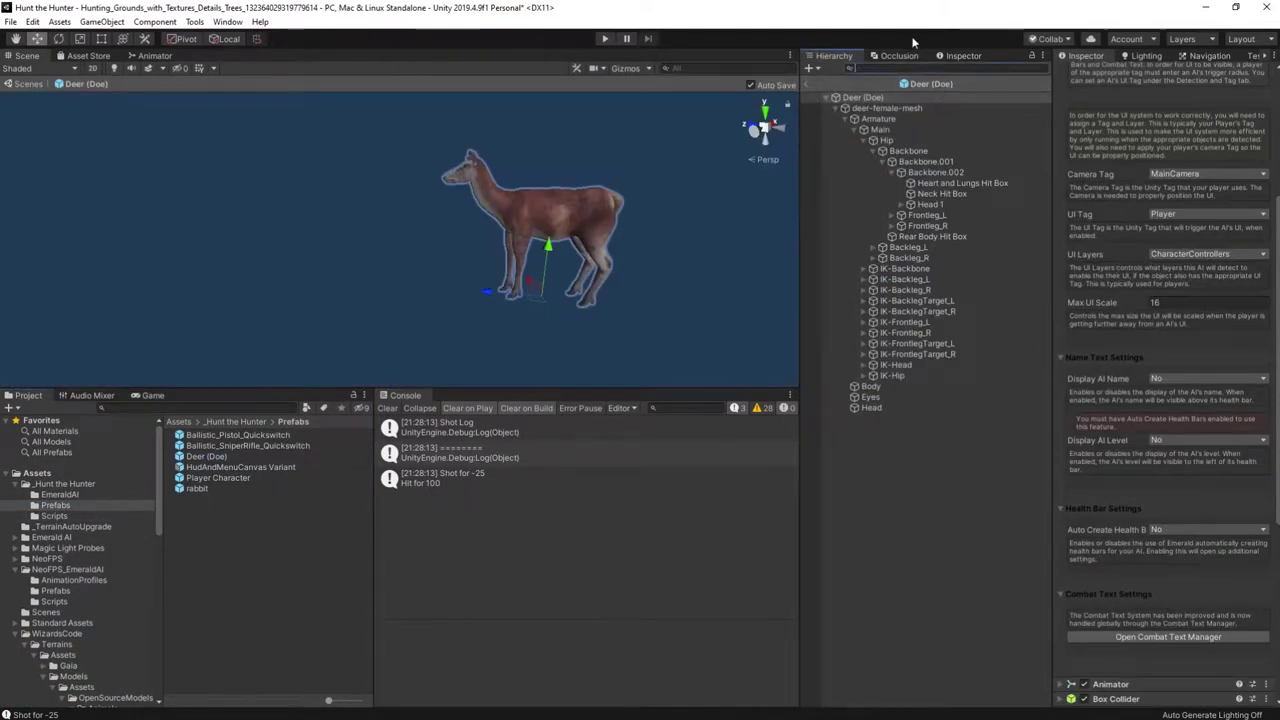
type("hit")
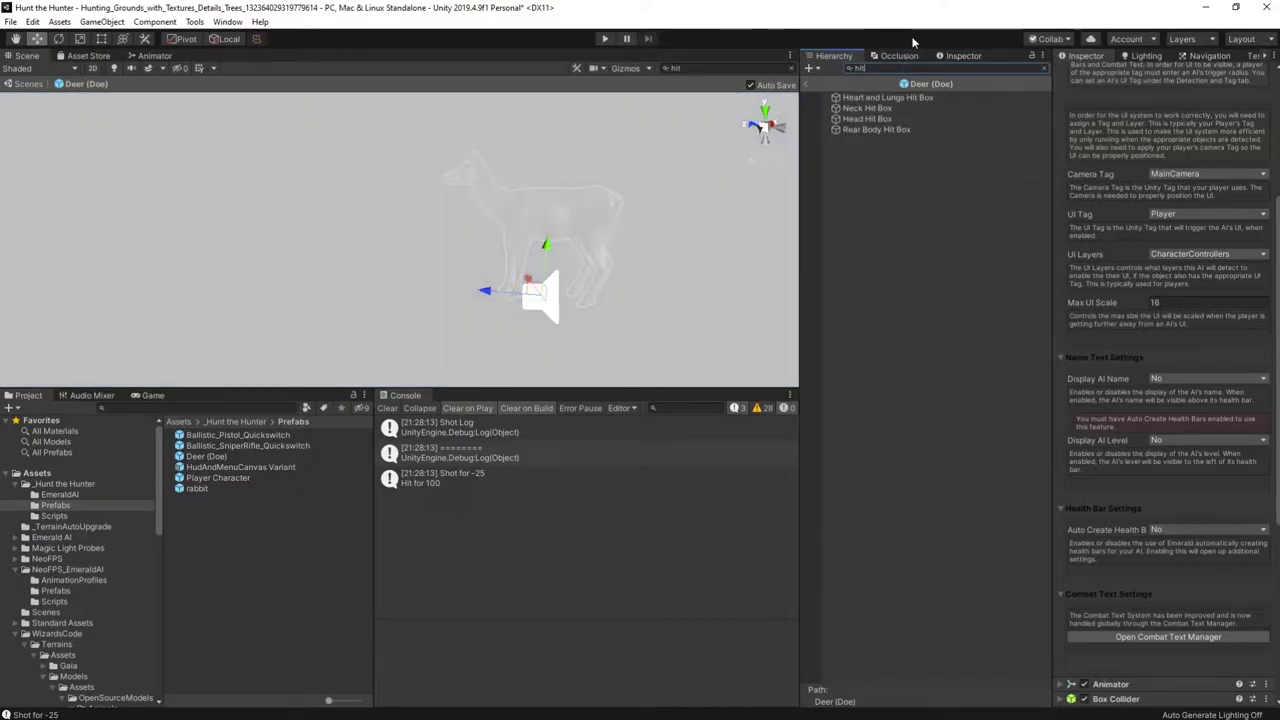
Step: Open the BloodLossDamageHandler script from the Heart and Lungs Hit Box and read its AddDamage and Update code in Visual Studio
left_click(862, 98)
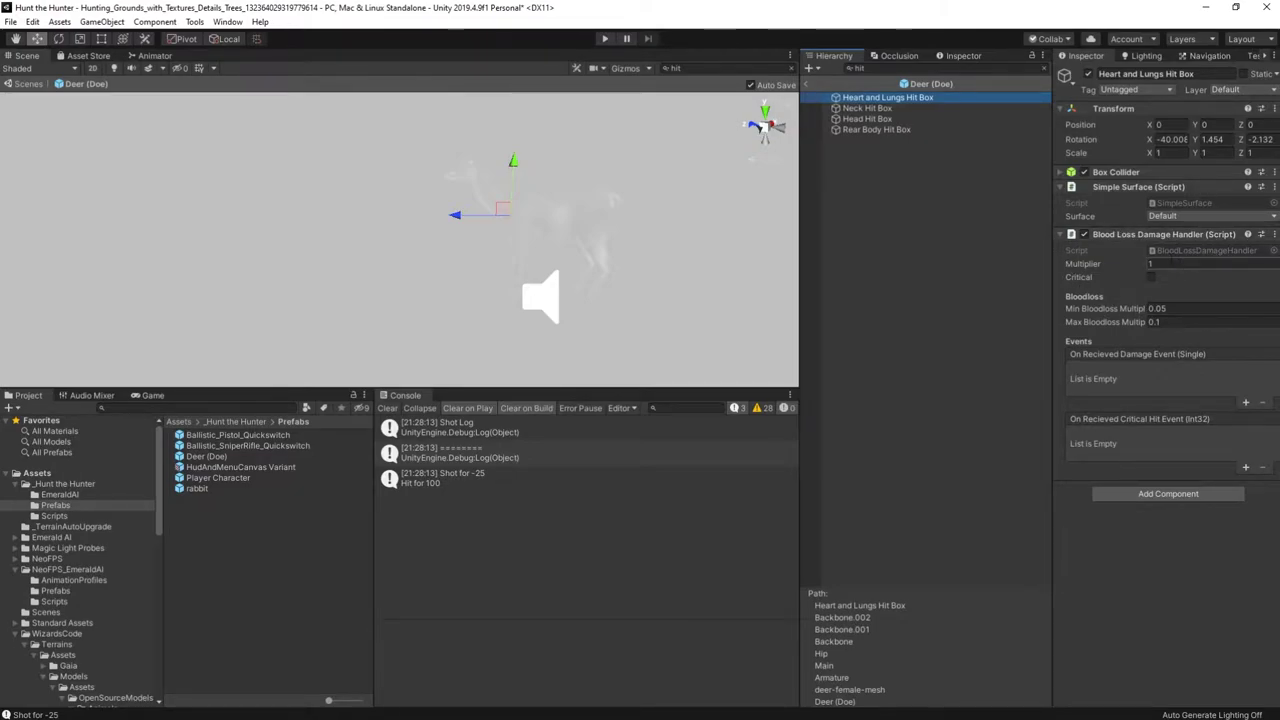
double_click(1200, 250)
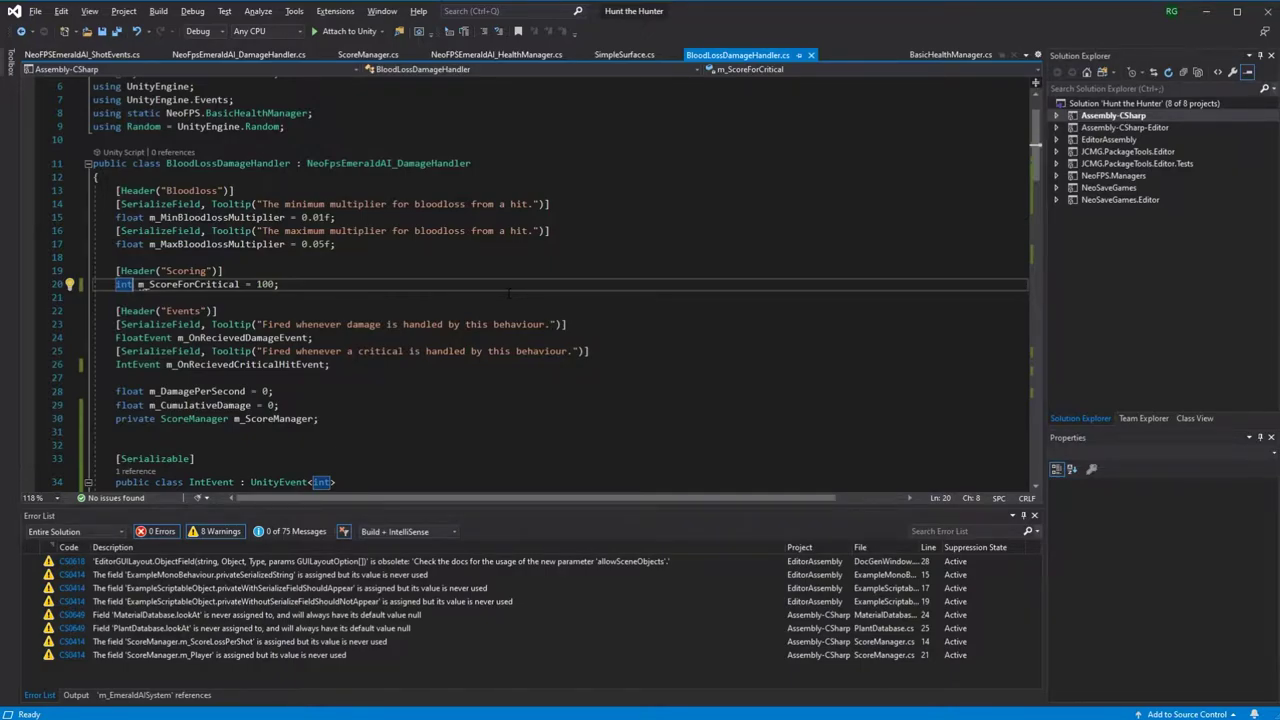
scroll(576, 325, "down", 9)
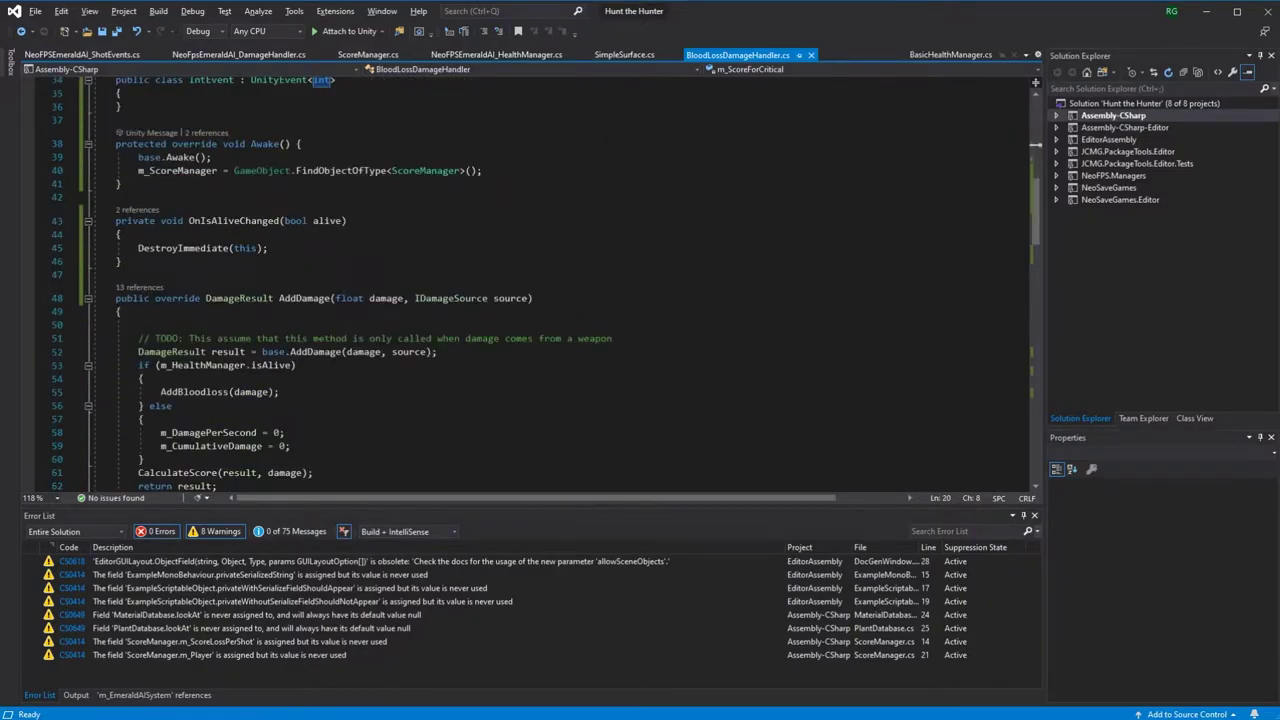
scroll(576, 285, "down", 3)
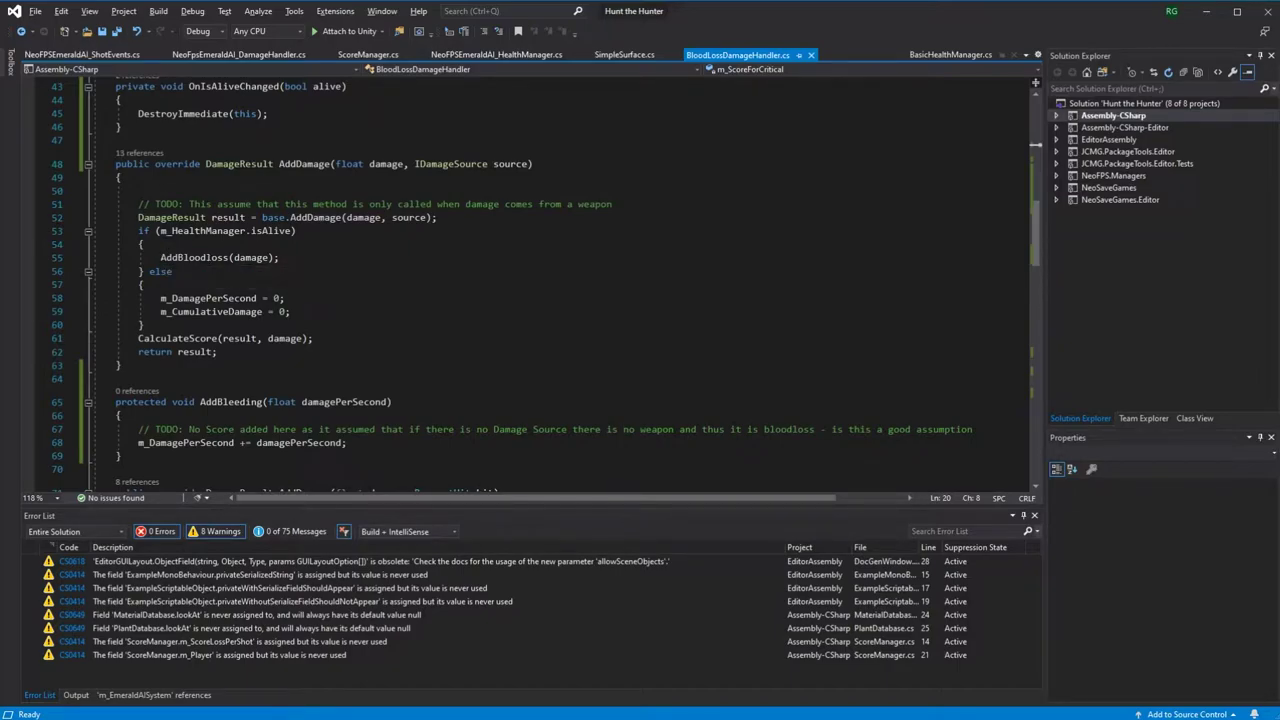
scroll(200, 258, "down", 3)
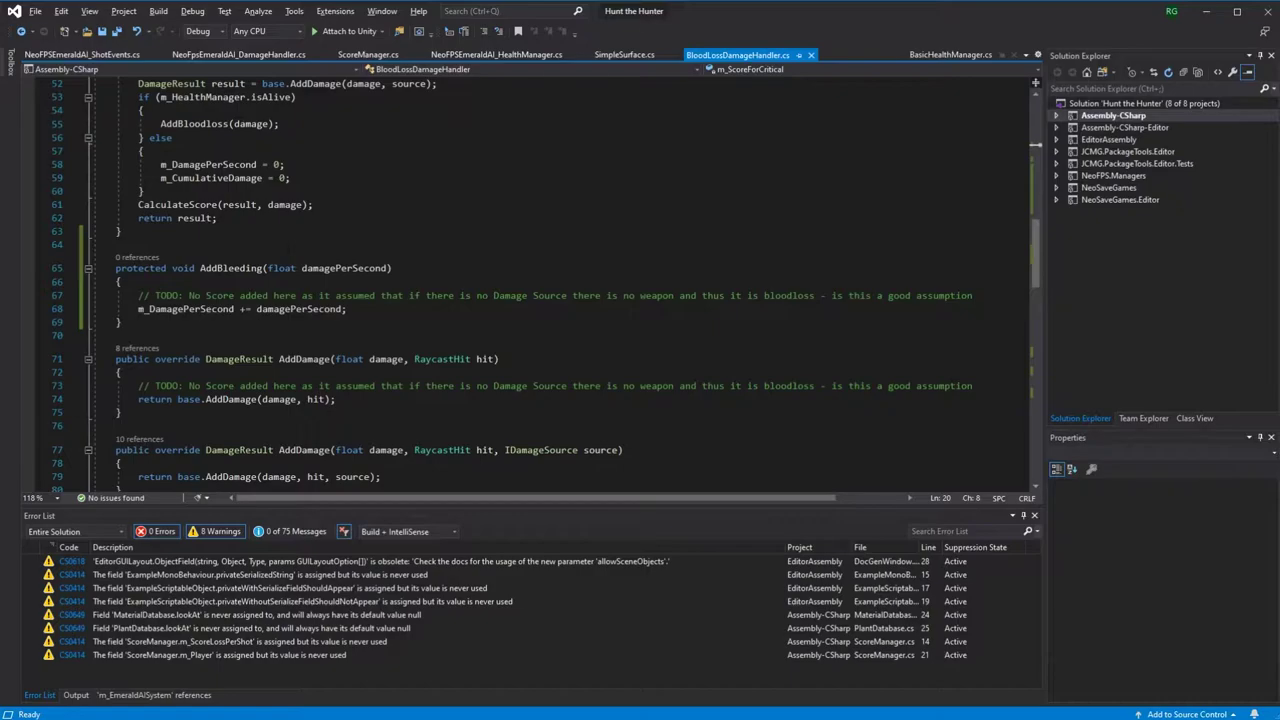
scroll(560, 280, "down", 18)
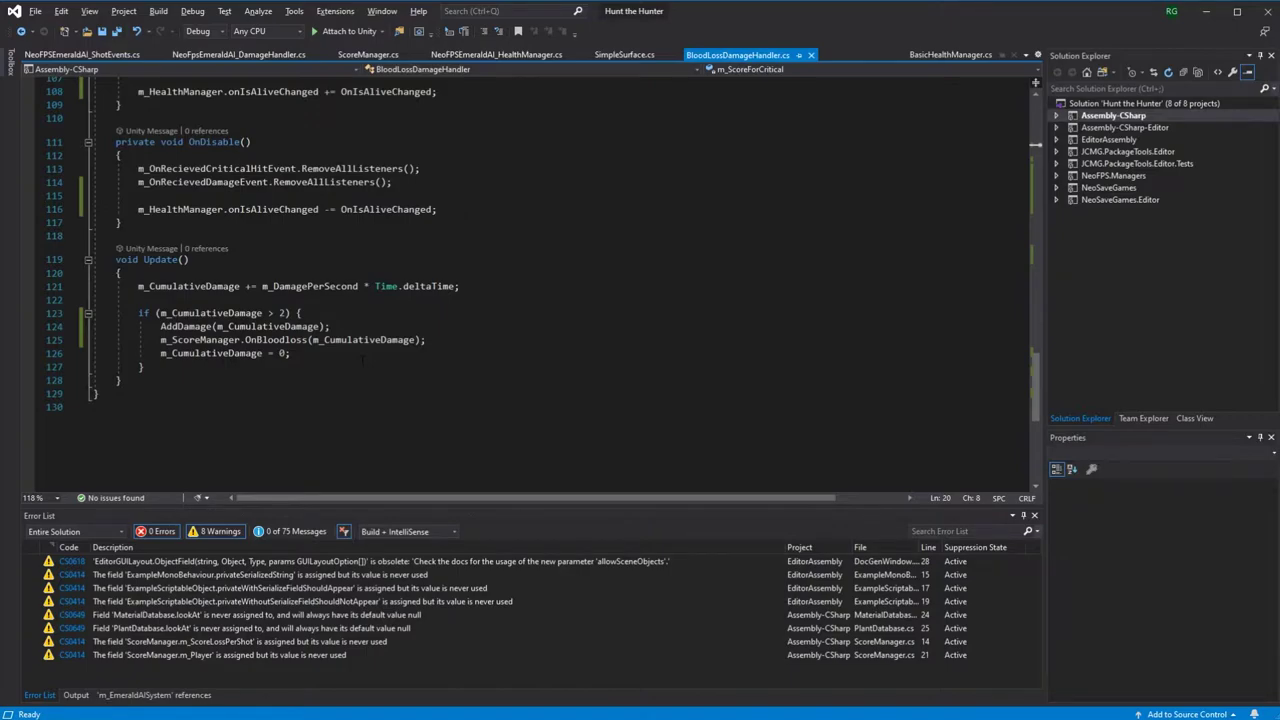
Step: Highlight the OnIsAliveChanged handler that OnEnable subscribes to the health manager's onIsAliveChanged event
mouse_move(380, 182)
scroll(400, 226, "up", 3)
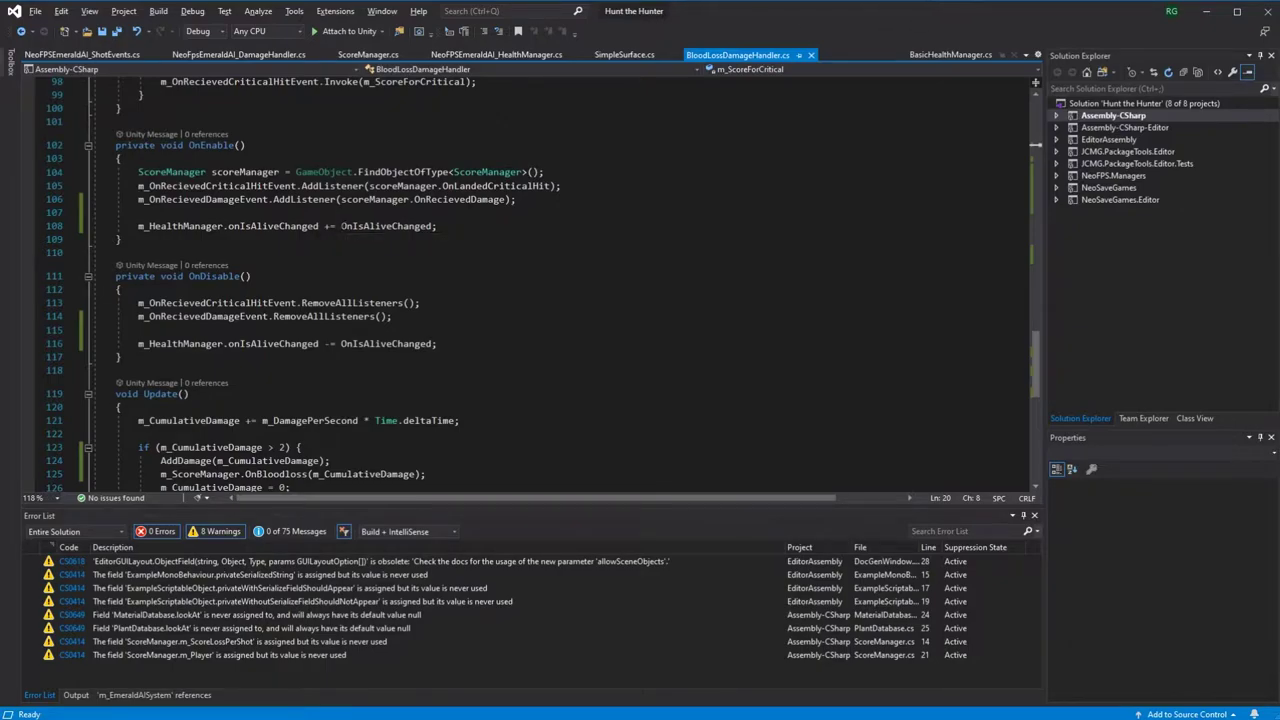
left_click_drag(341, 226, 438, 226)
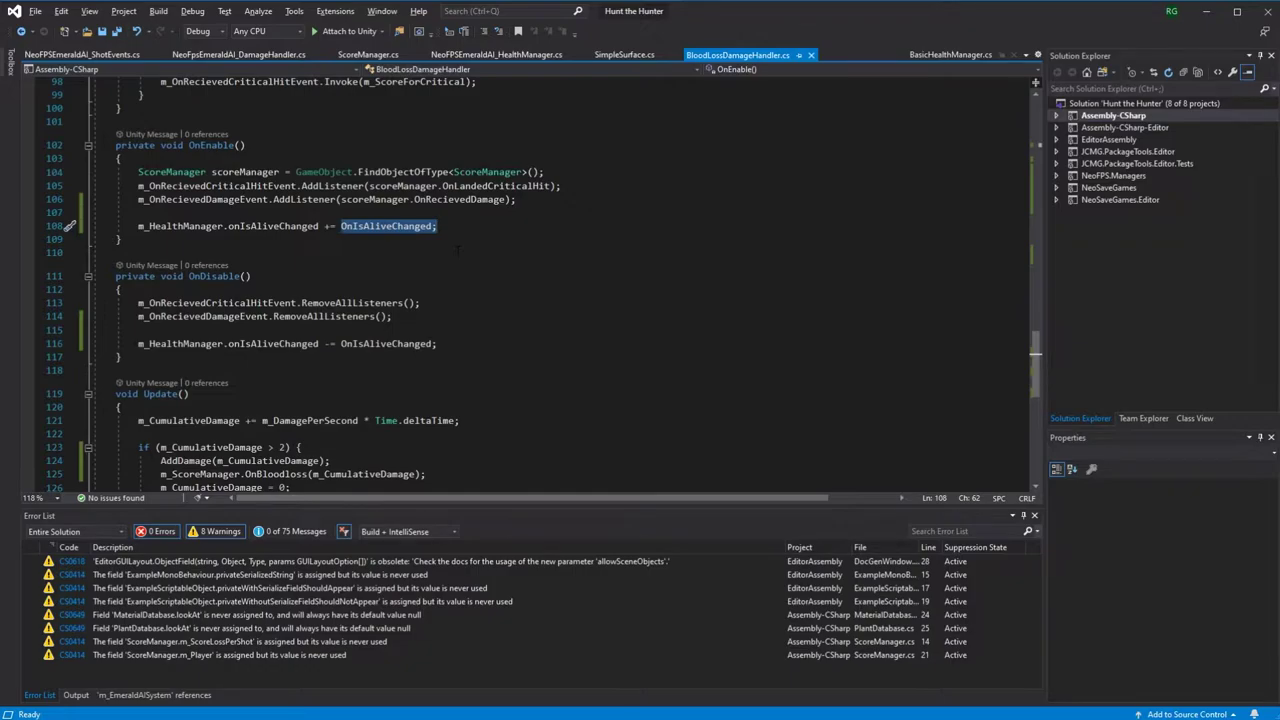
Step: Switch to Unity, run the game and shoot at the deer through the sniper scope to test the shot feedback
key("alt+Tab")
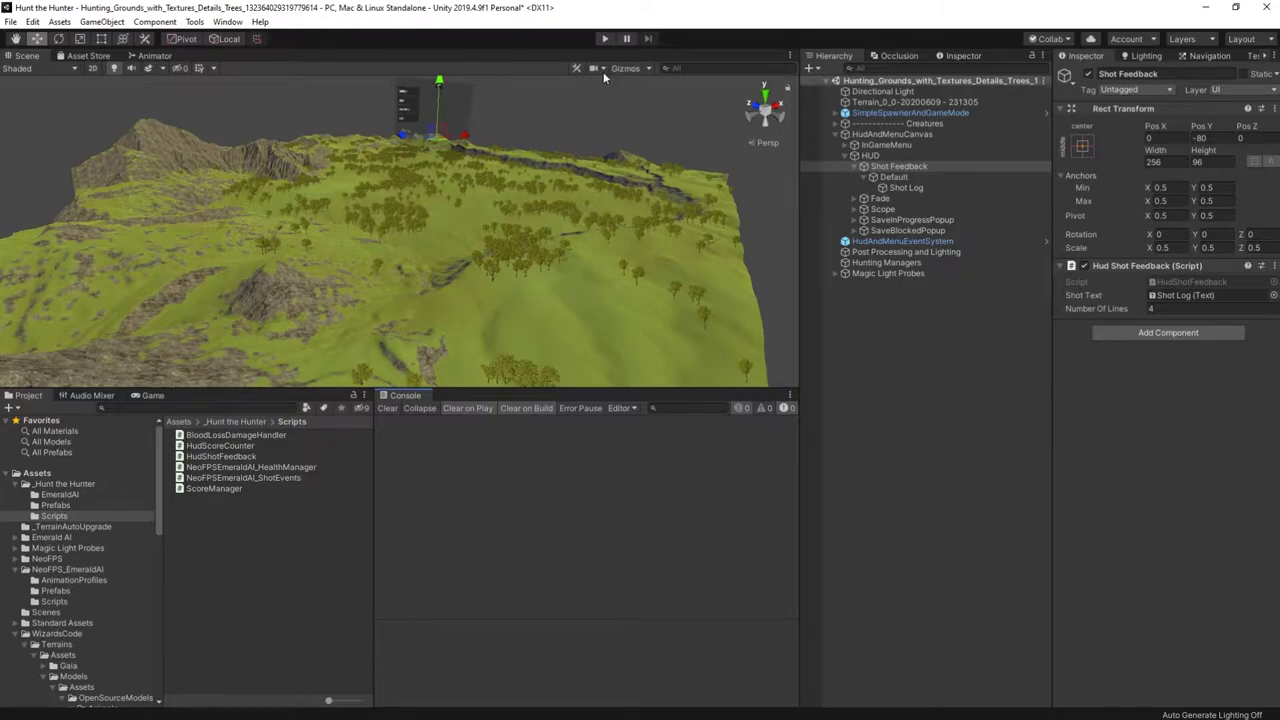
left_click(604, 38)
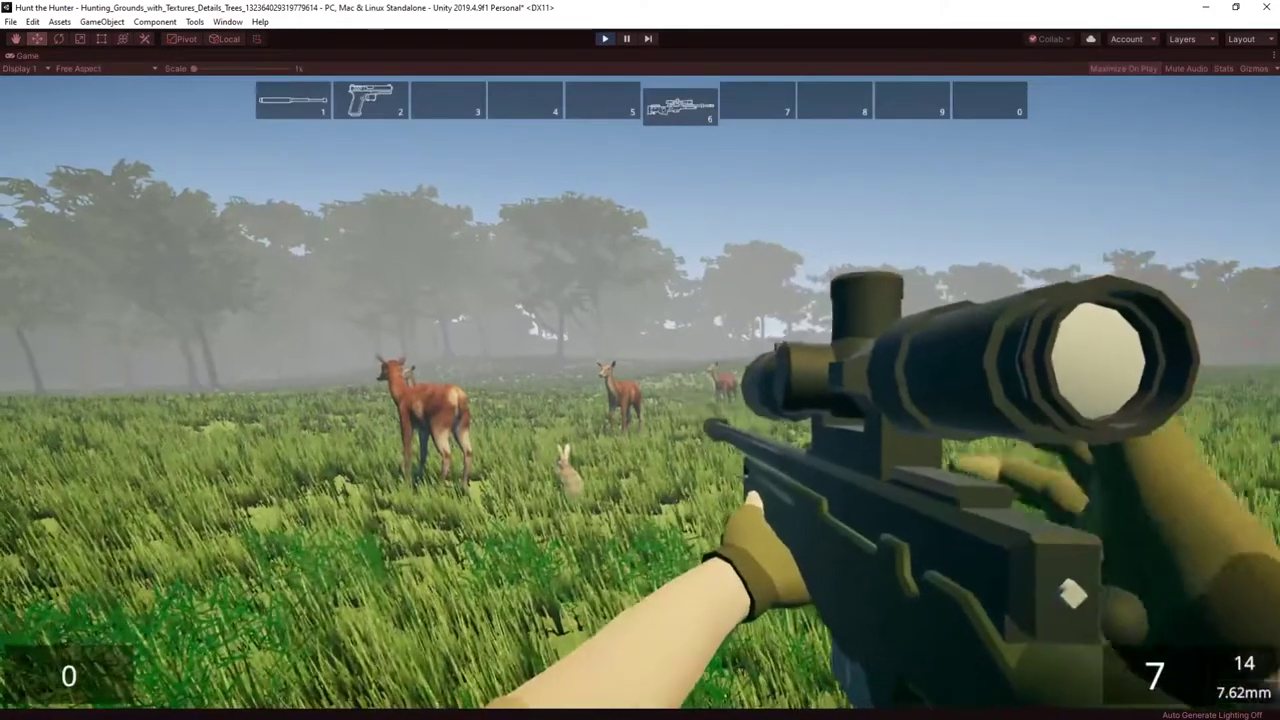
right_click(640, 392)
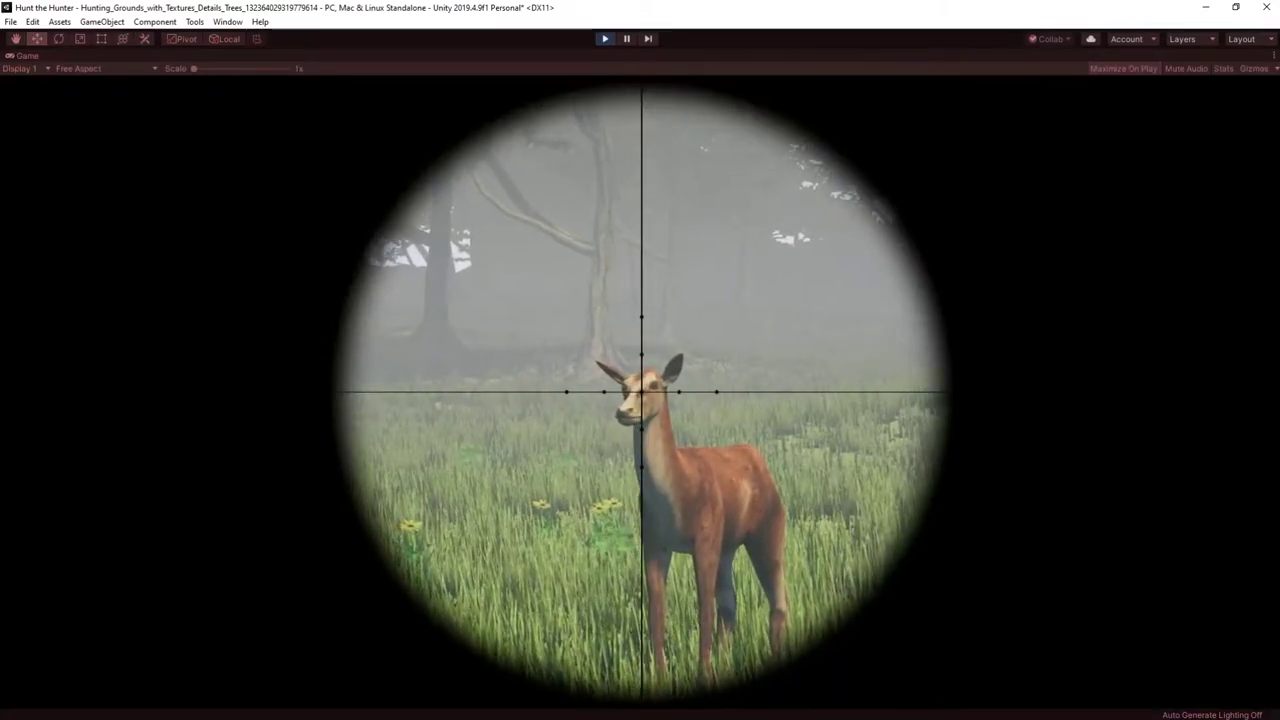
left_click(640, 360)
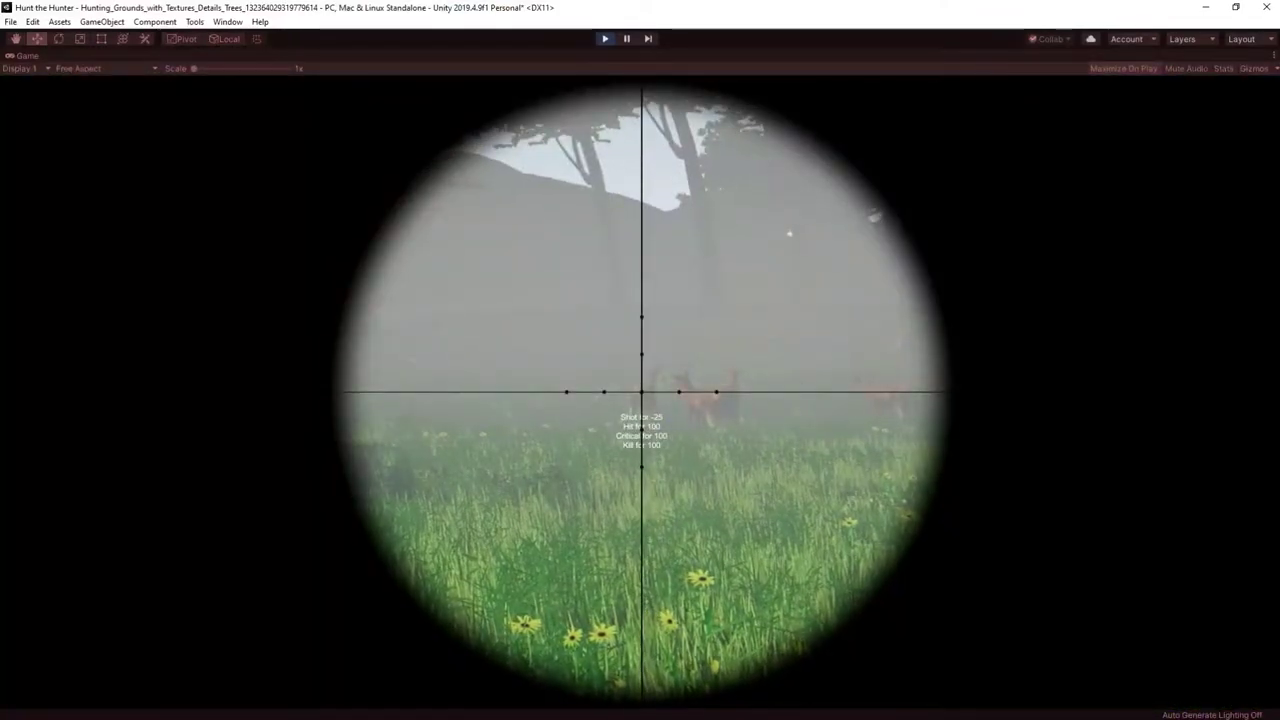
left_click(641, 392)
right_click(640, 360)
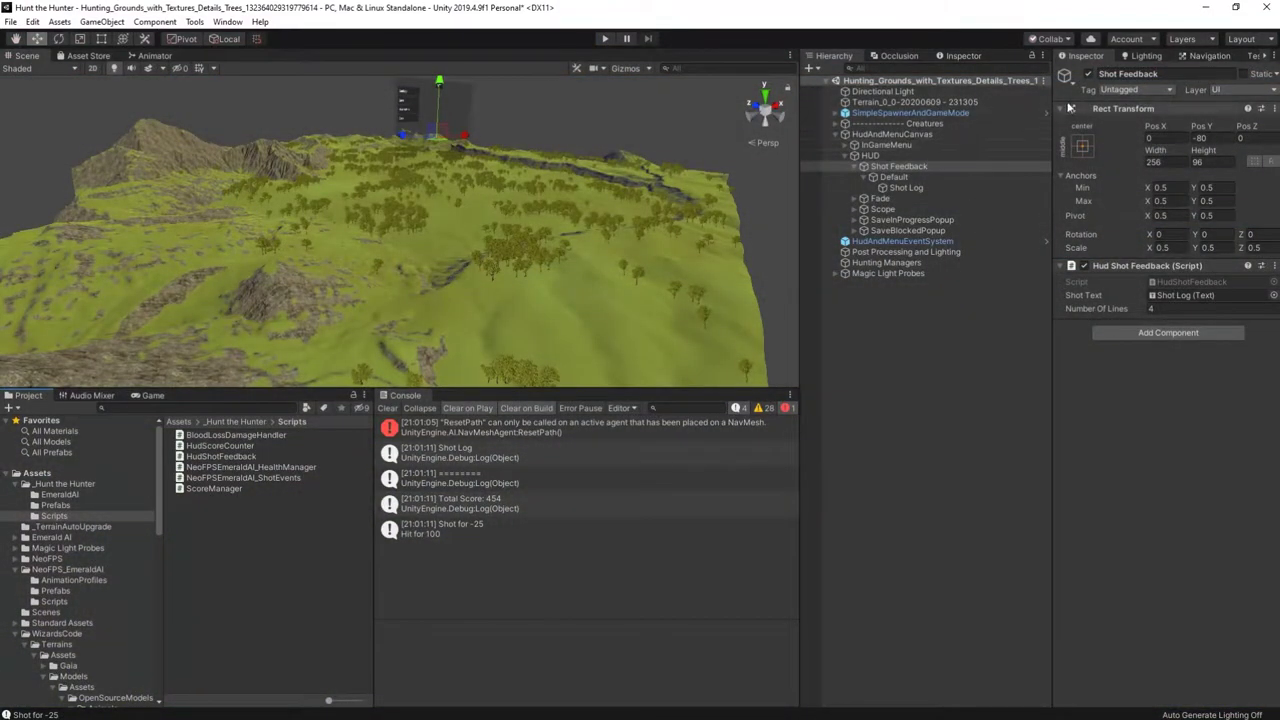
Step: Open the ScoreManager script from the Hunting Managers object and examine its score types and score loss per shot field
left_click(878, 262)
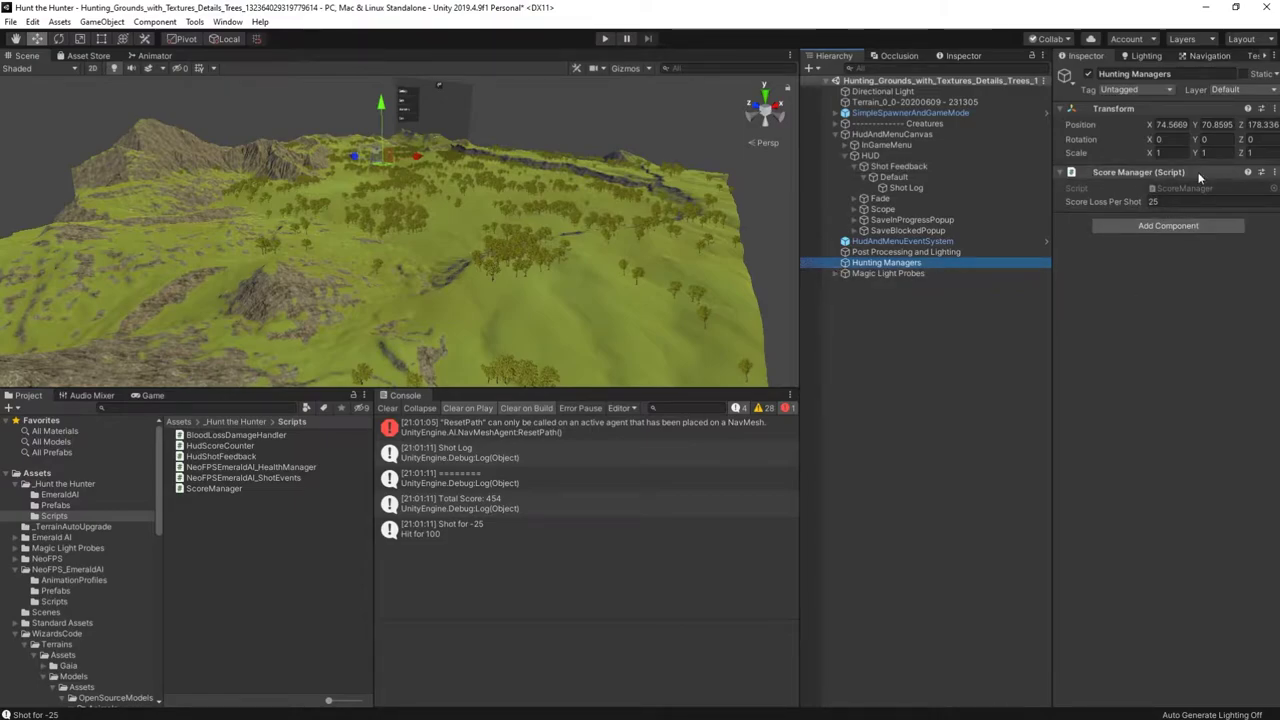
left_click(1179, 190)
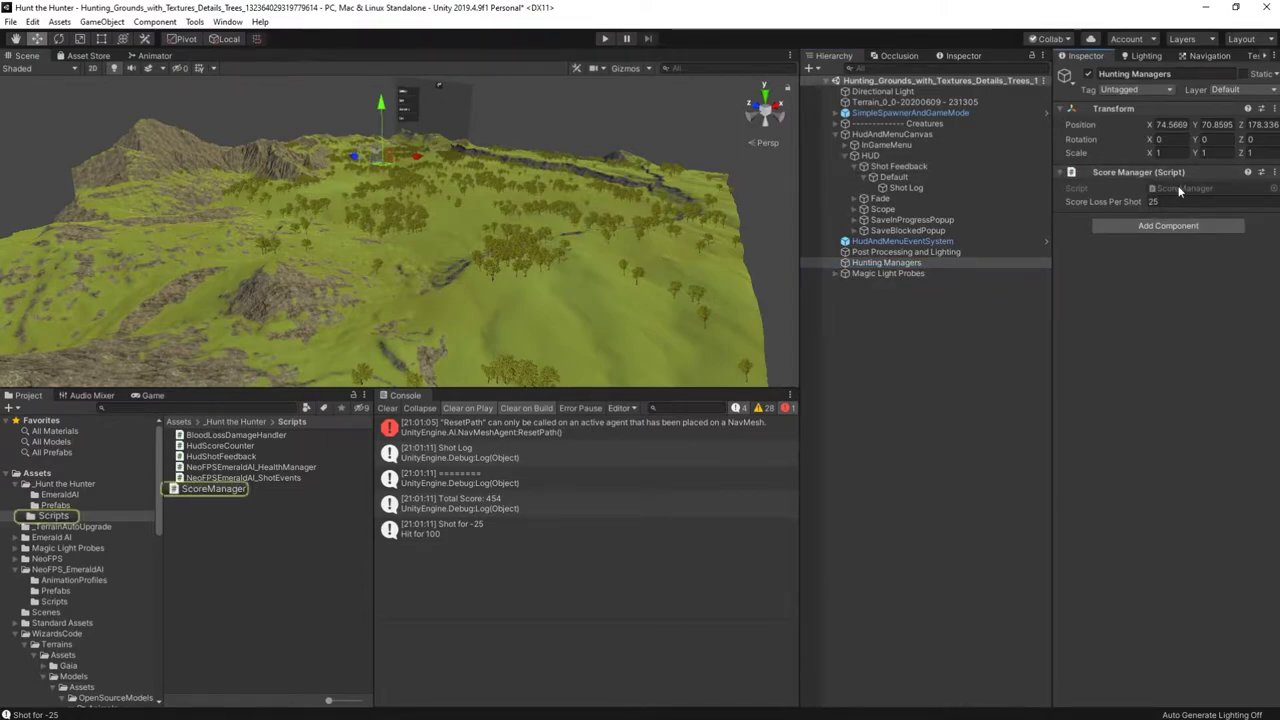
double_click(1179, 190)
scroll(560, 280, "up", 20)
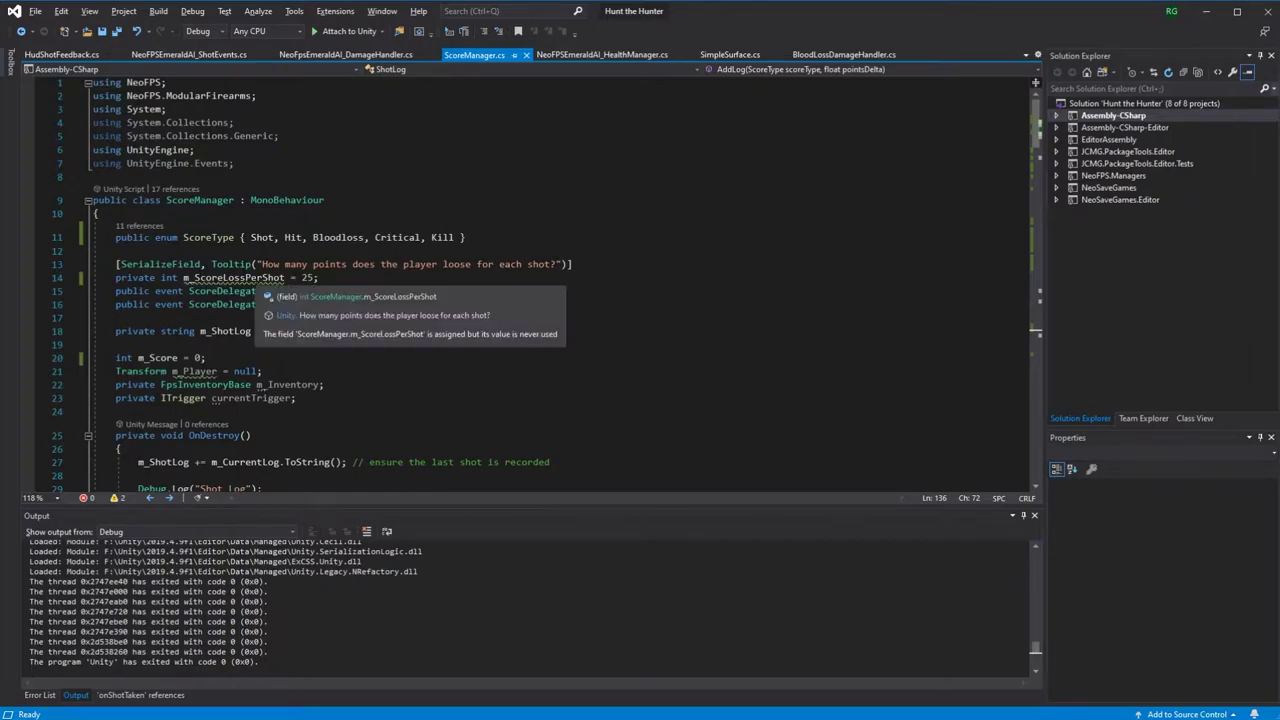
scroll(250, 280, "down", 5)
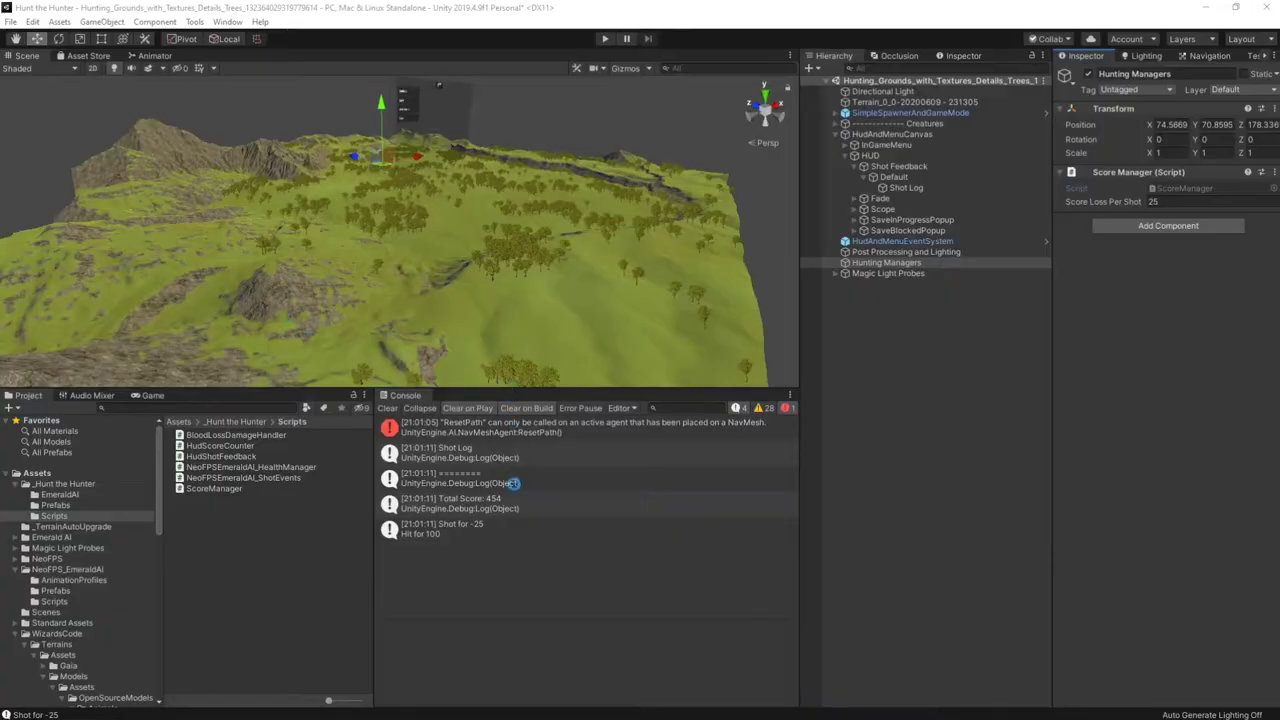
Step: Select the last shot log entry in the Console, enlarge its detail area and read the logged scores
left_click(515, 528)
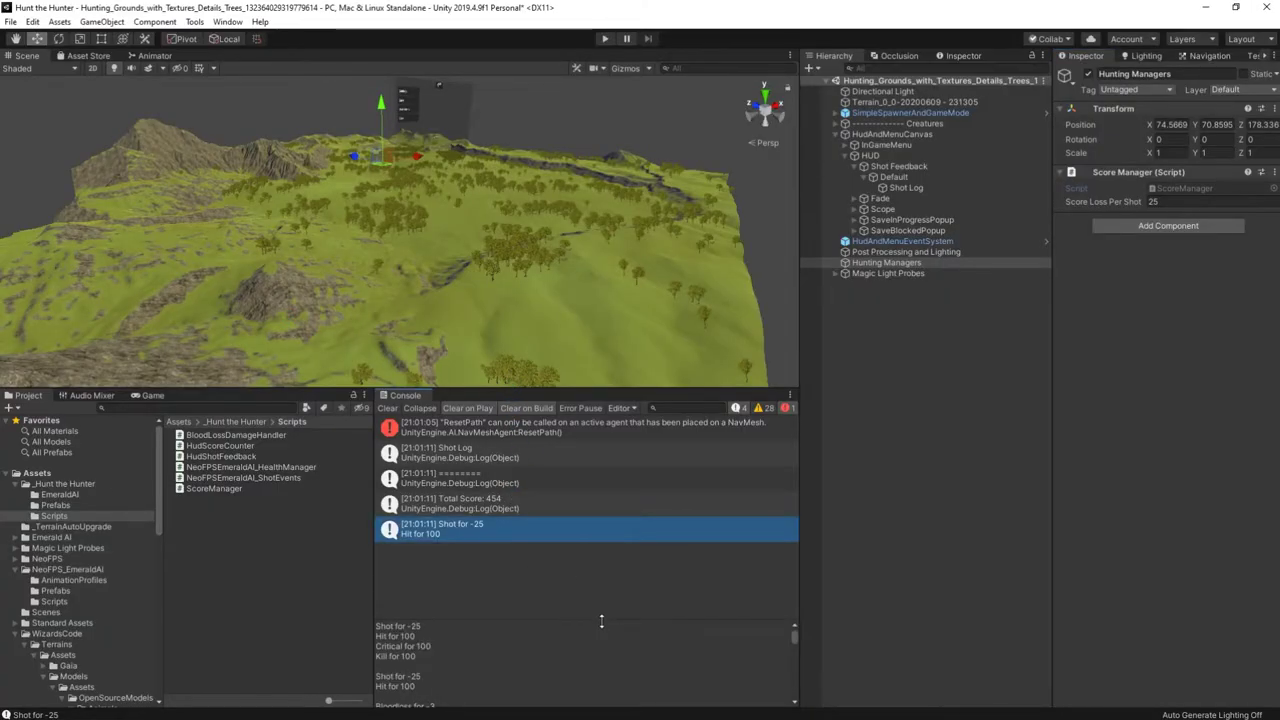
left_click_drag(600, 620, 558, 487)
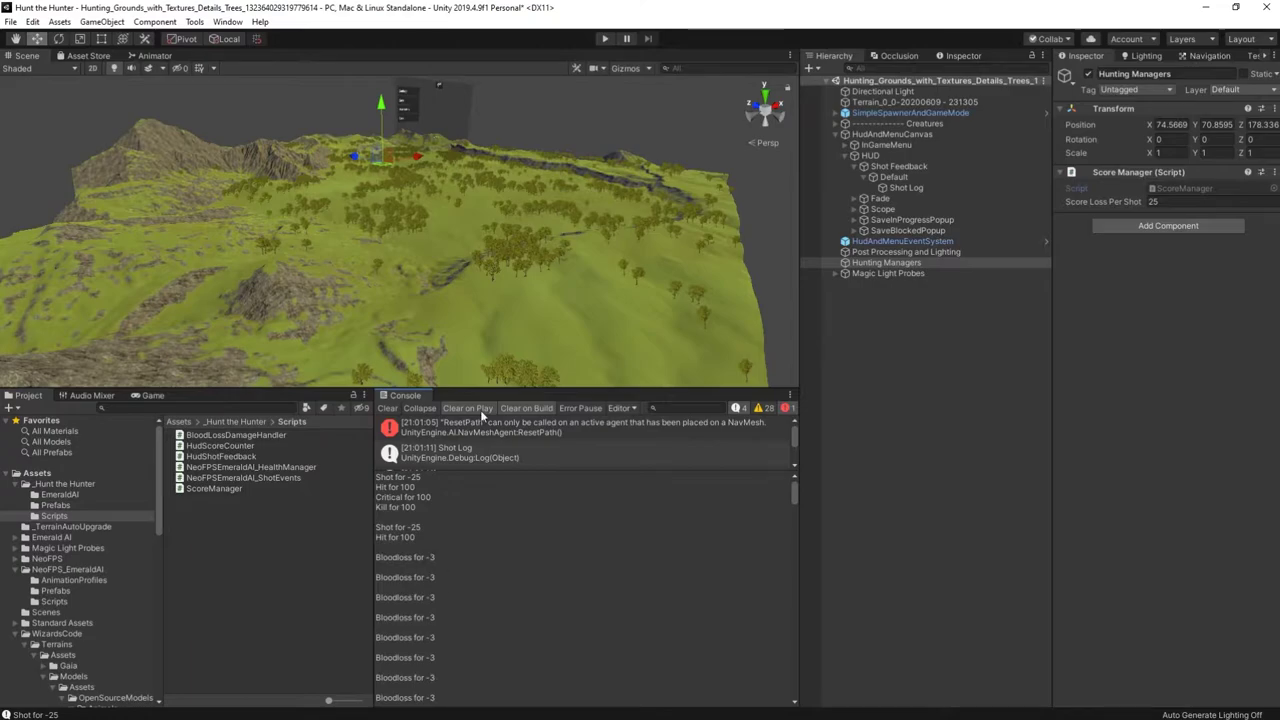
scroll(452, 588, "down", 2)
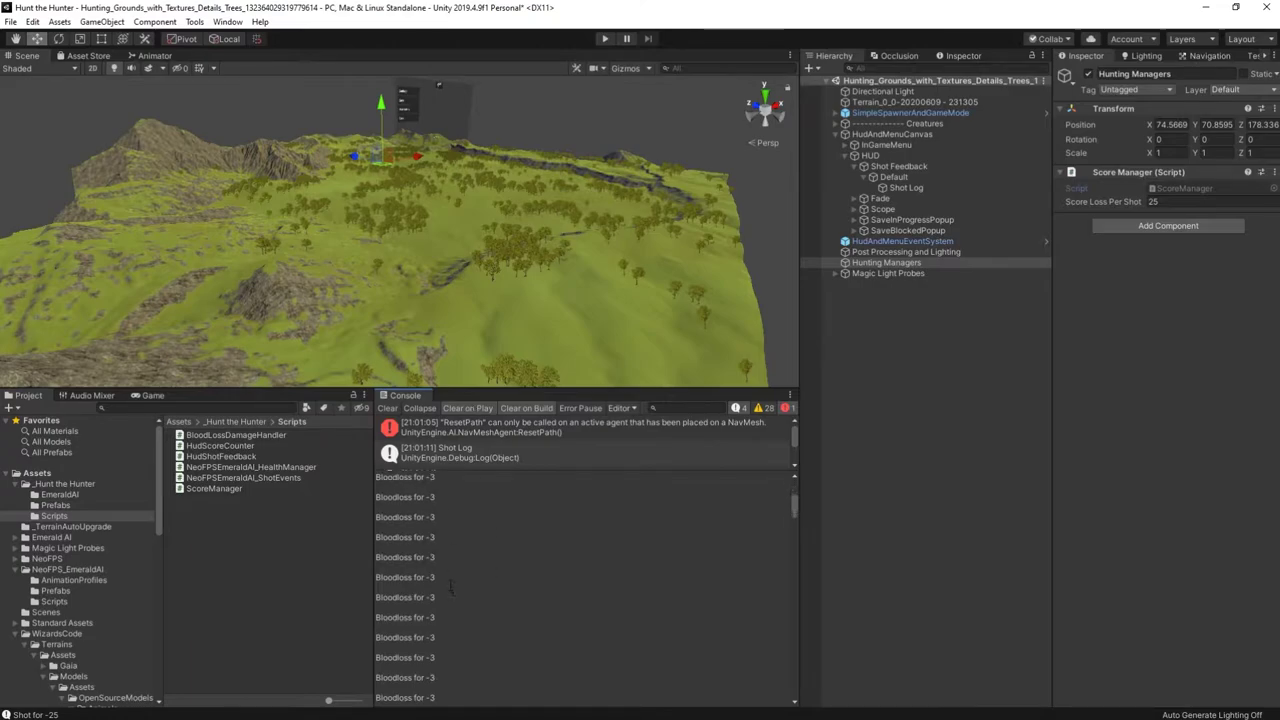
left_click_drag(791, 509, 795, 509)
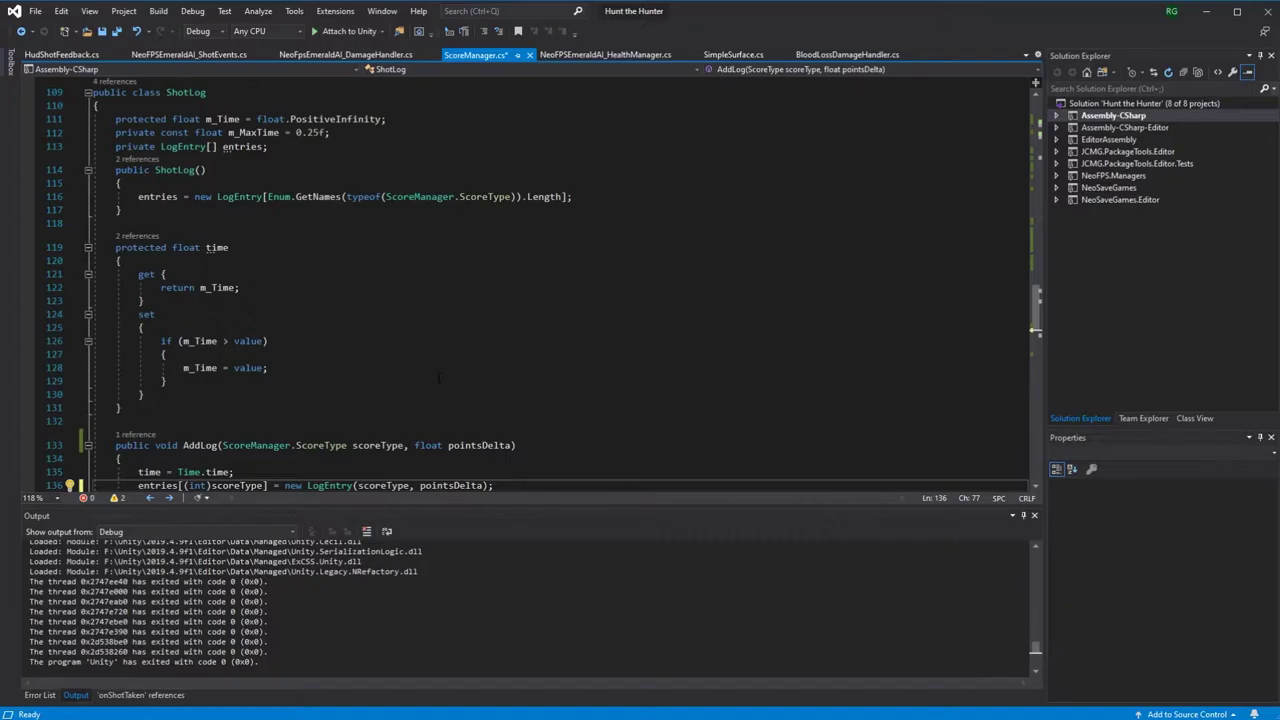
Step: Review the ShotLog class and the AddToLog, OnKill and OnLandedCriticalHit methods in ScoreManager.cs
scroll(438, 377, "up", 3)
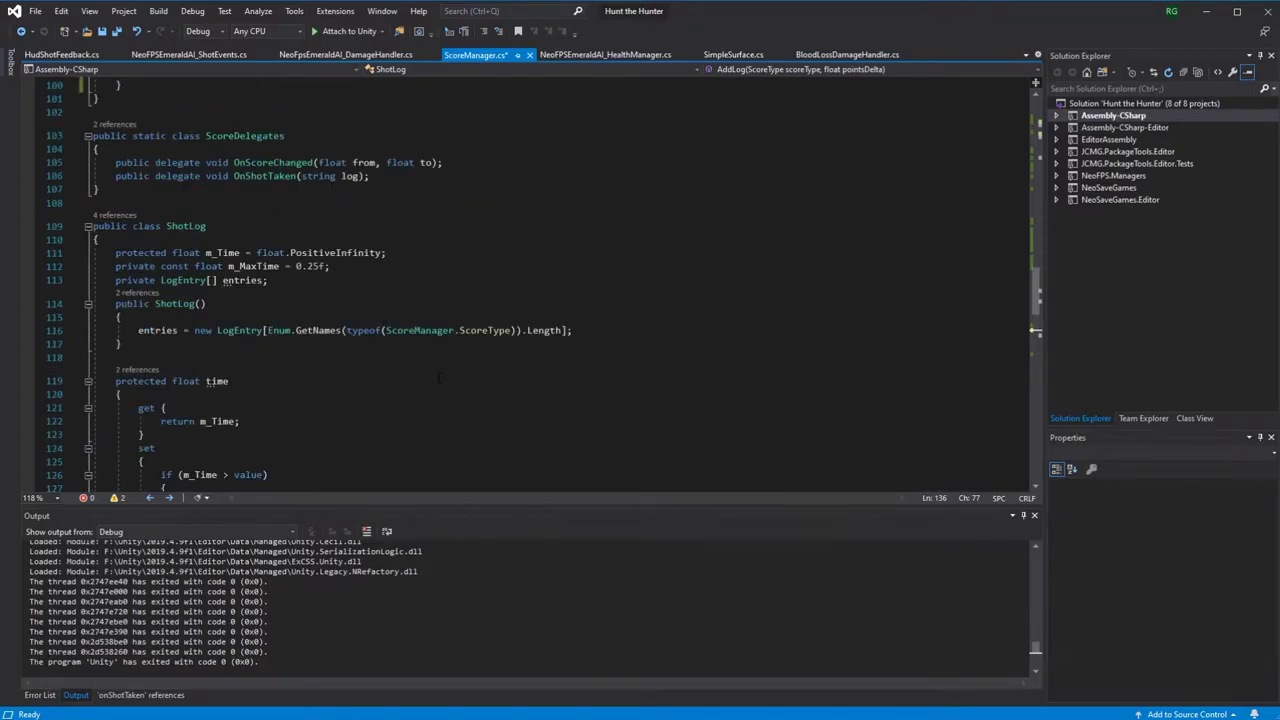
scroll(315, 316, "down", 15)
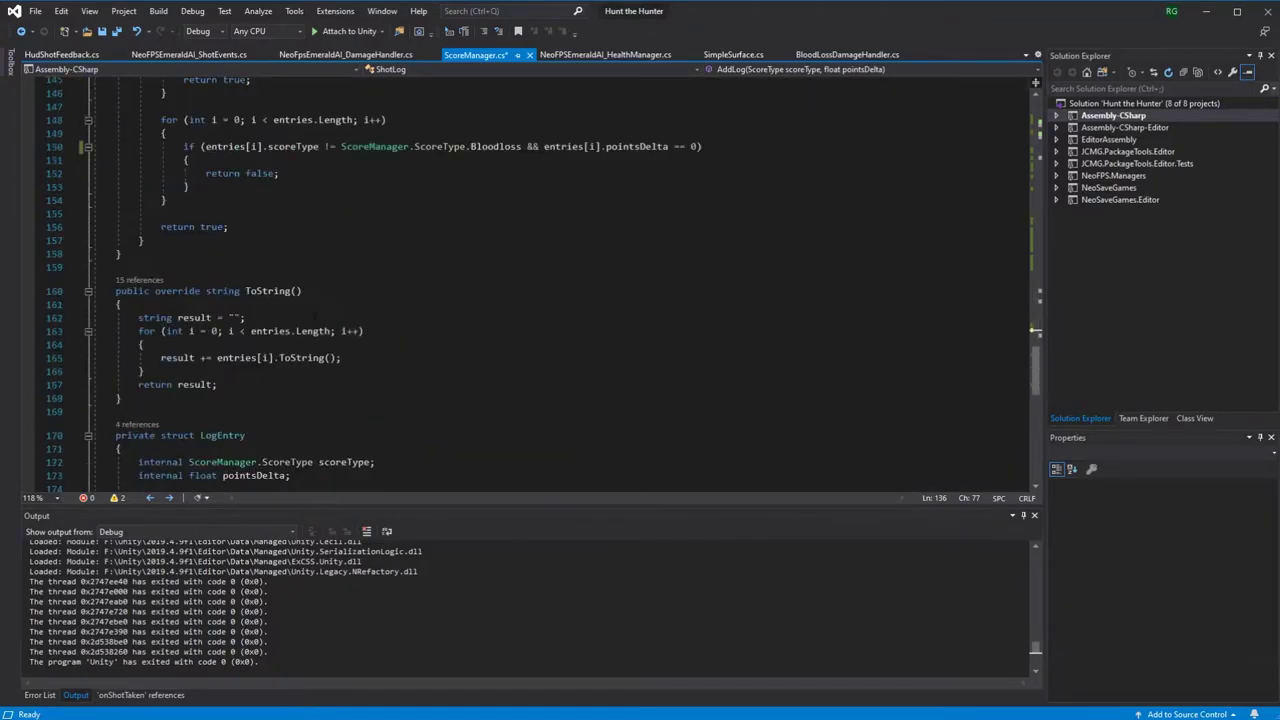
scroll(540, 280, "down", 3)
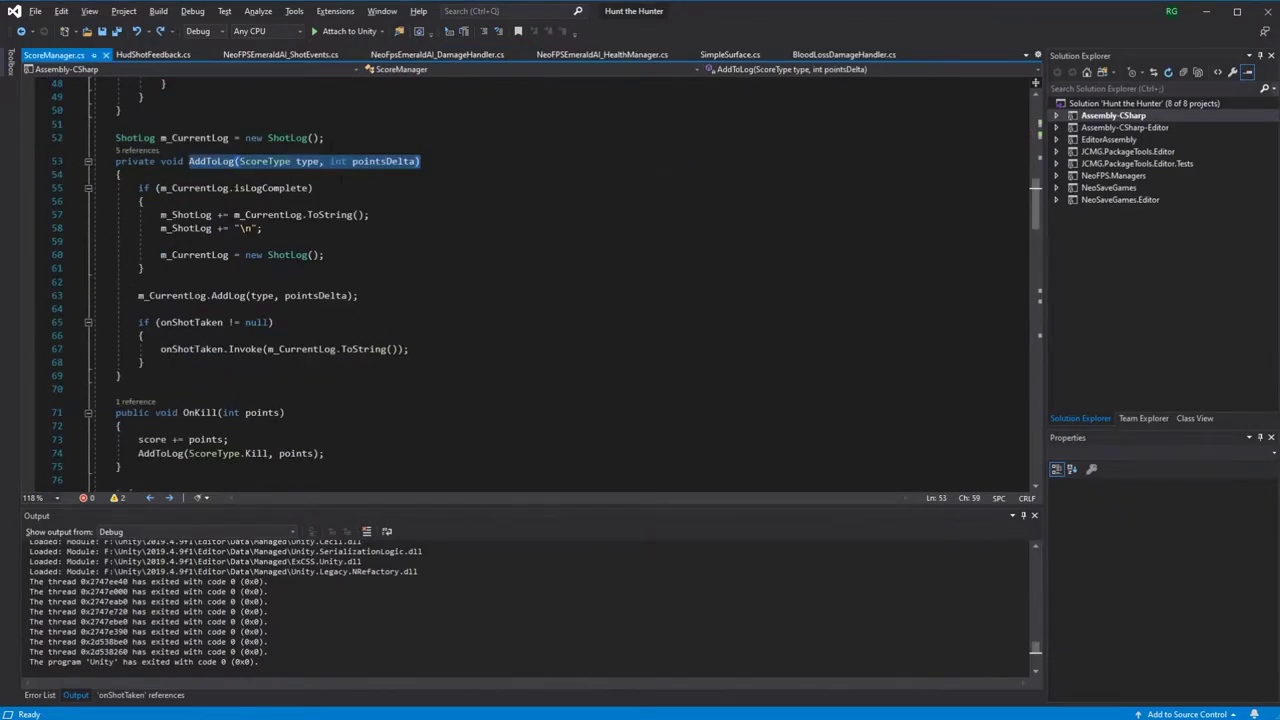
scroll(540, 280, "down", 3)
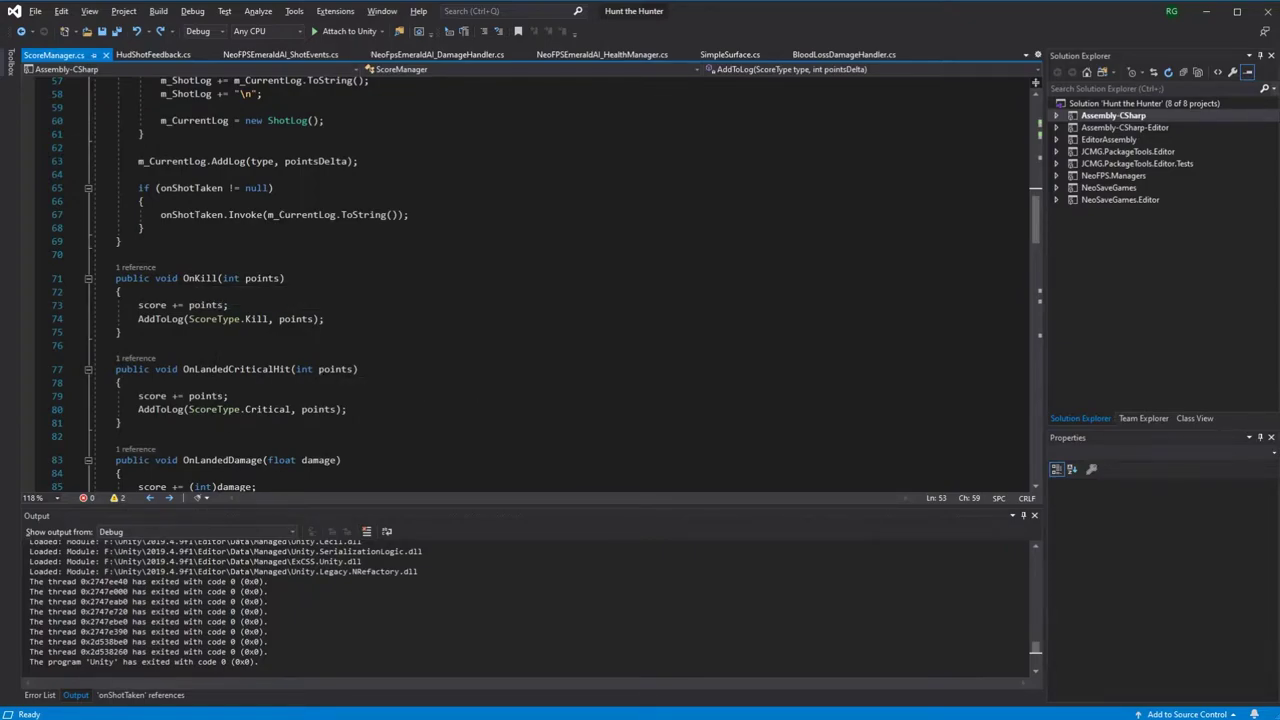
scroll(300, 372, "down", 3)
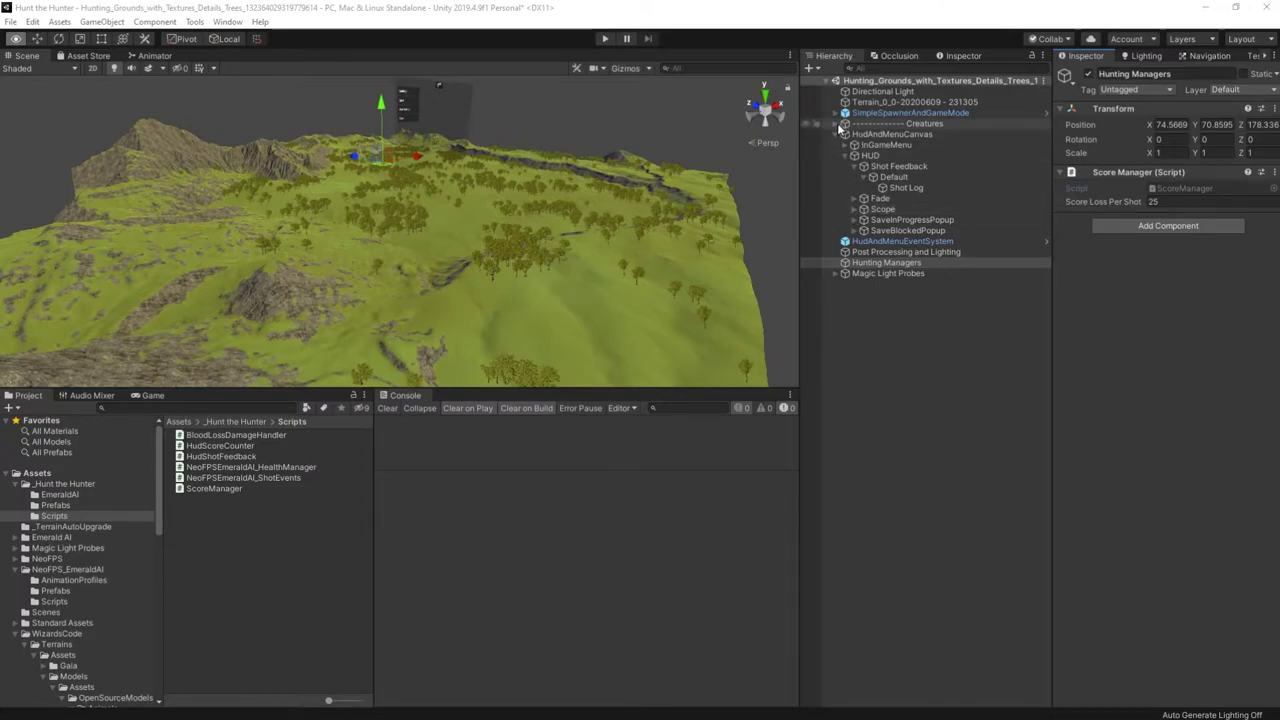
Step: Select the rabbit under Creatures, collapse its Emerald AI System component, and inspect its Async Load Fixer and Health Manager components
left_click(837, 123)
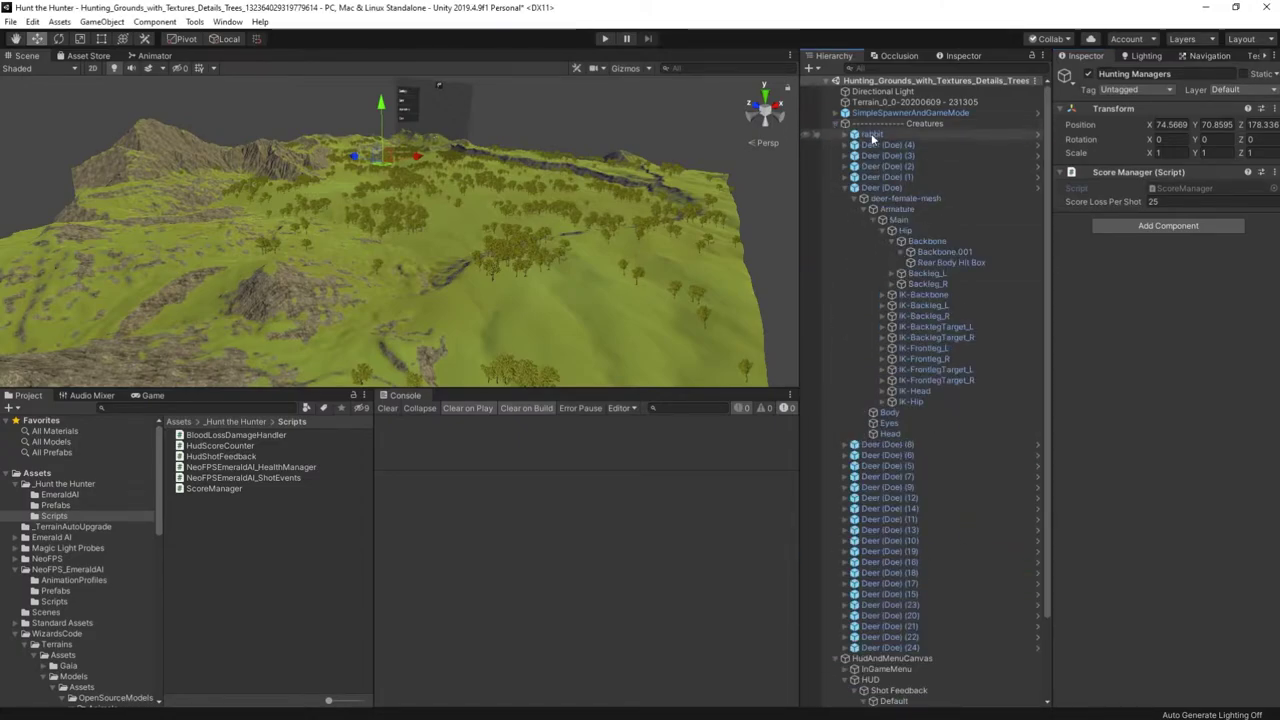
left_click(868, 134)
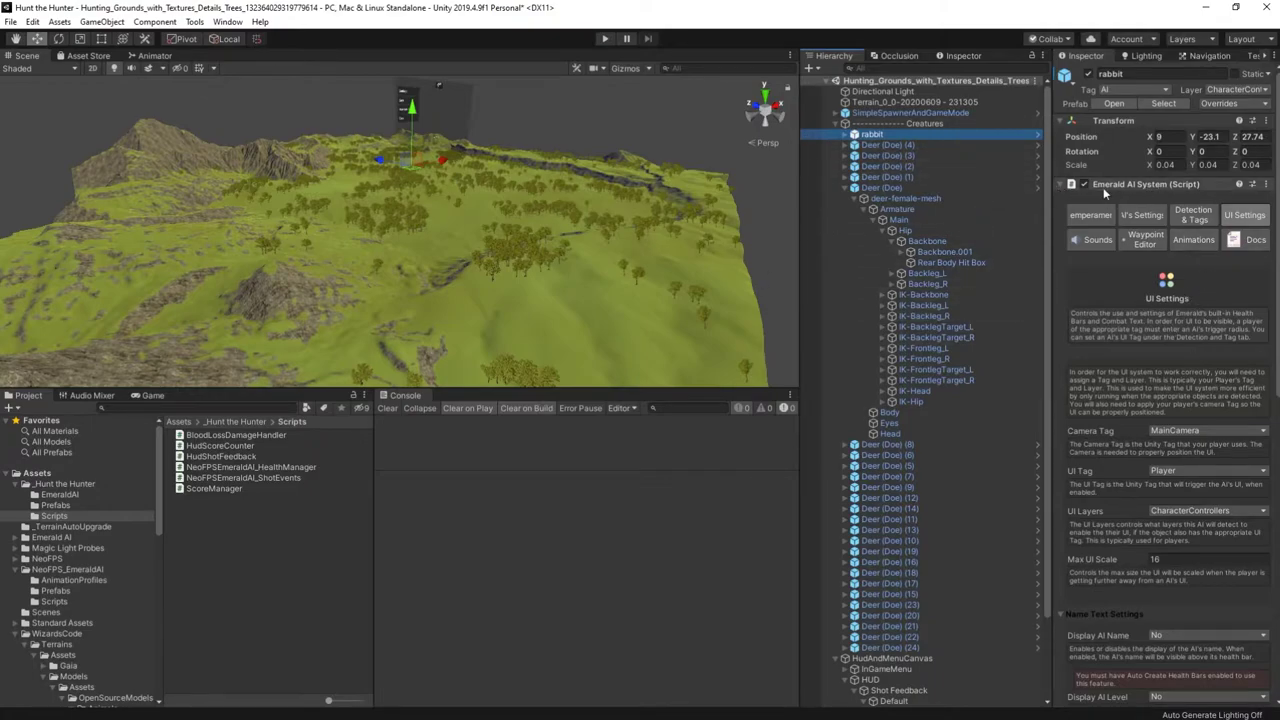
left_click(1061, 185)
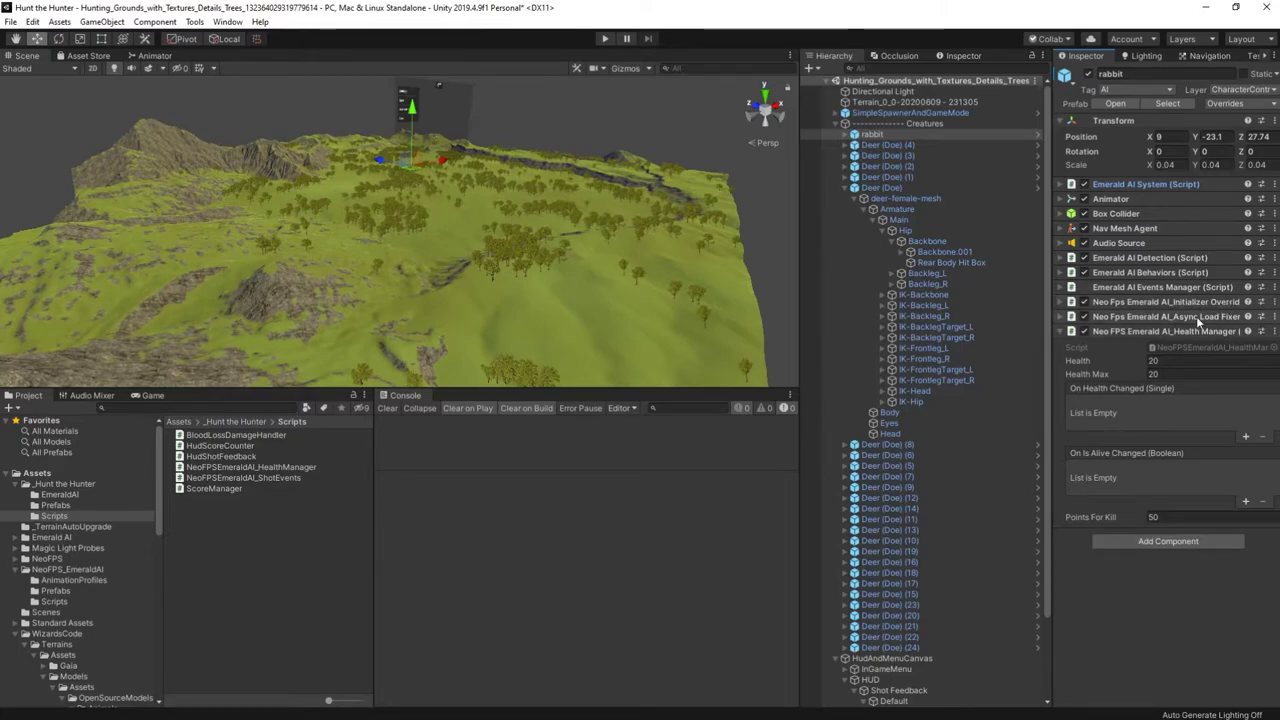
left_click(1168, 318)
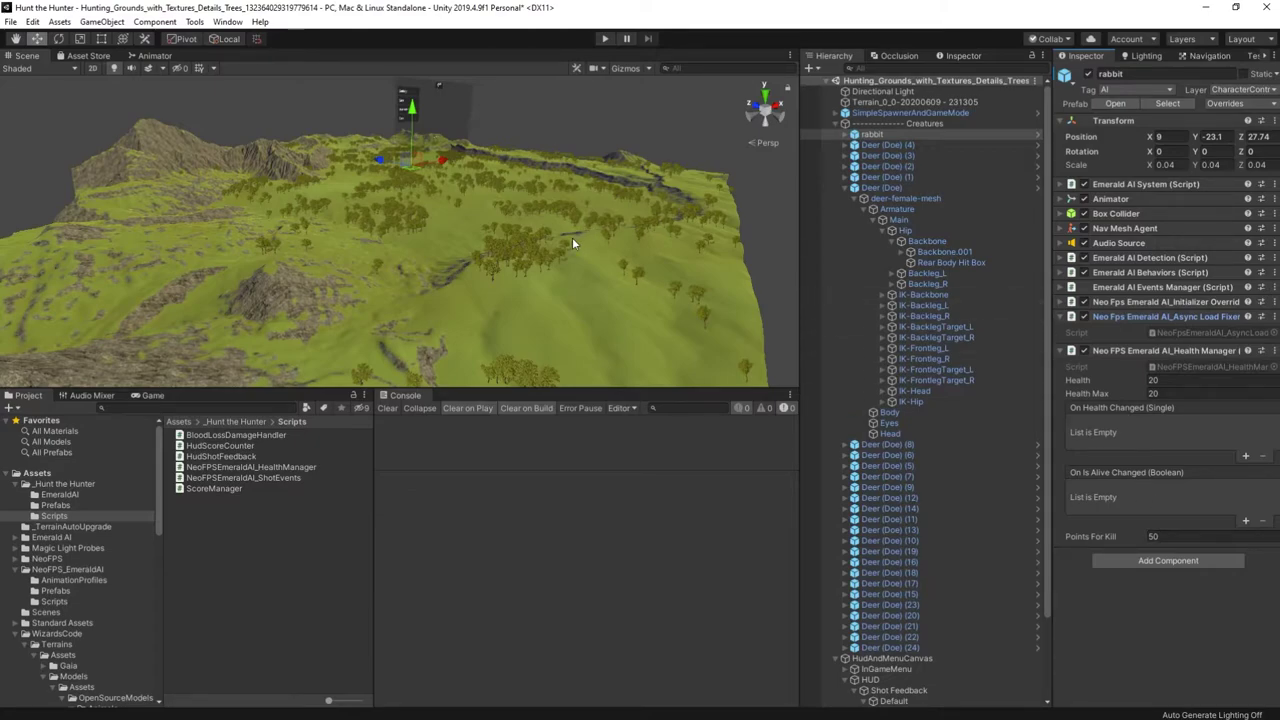
Step: Locate the rabbit's prefab asset and place another rabbit instance on the grass beside the deer herd in the scene
left_click(875, 139)
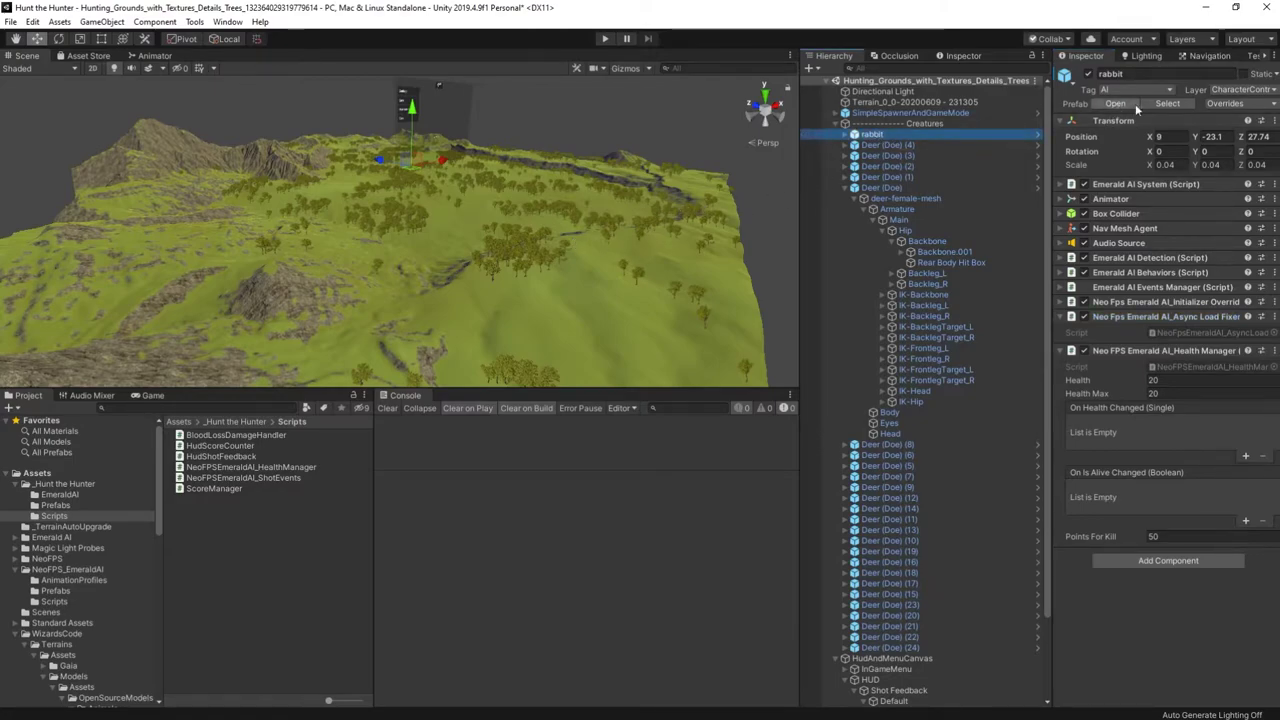
left_click(1162, 106)
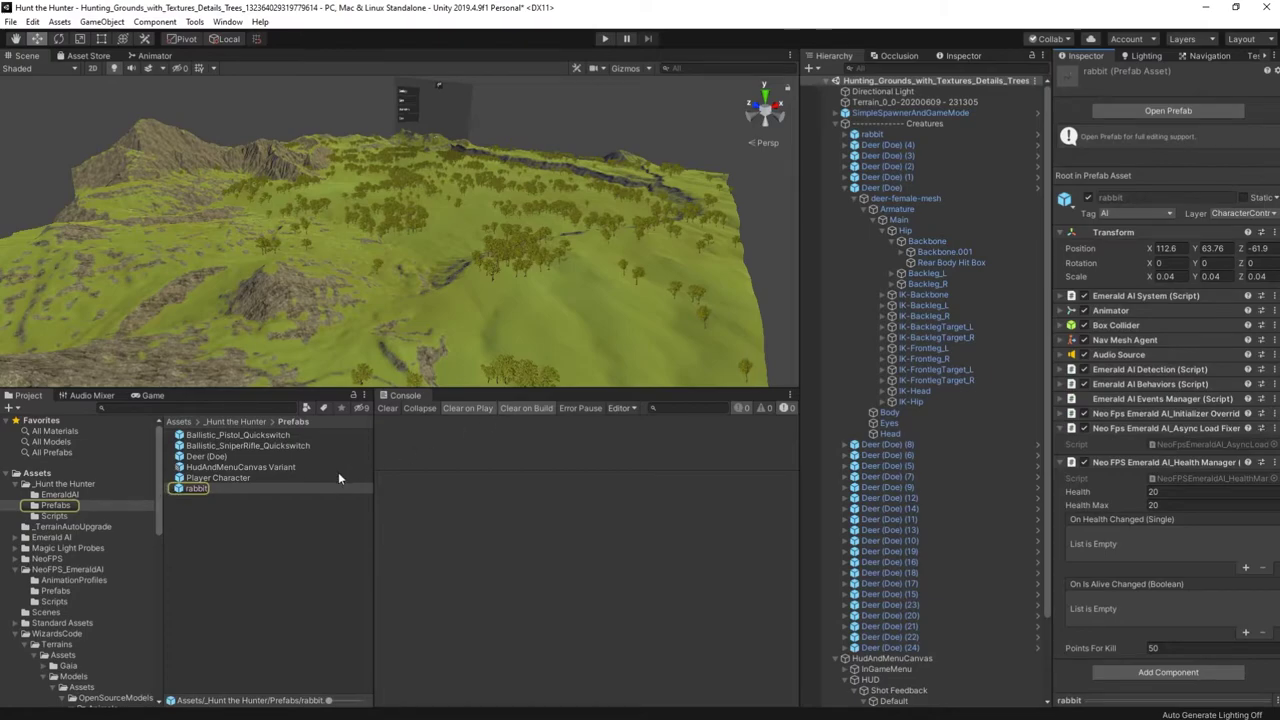
right_click(450, 291)
key("w")
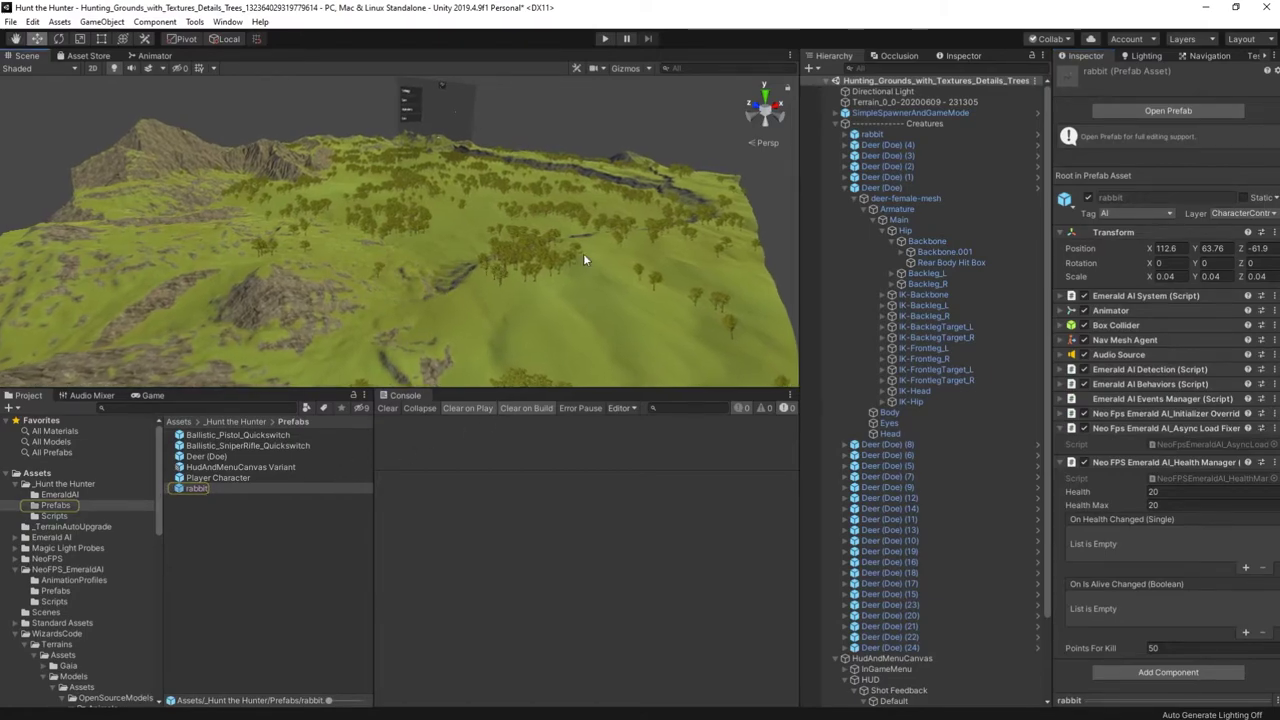
left_click(874, 135)
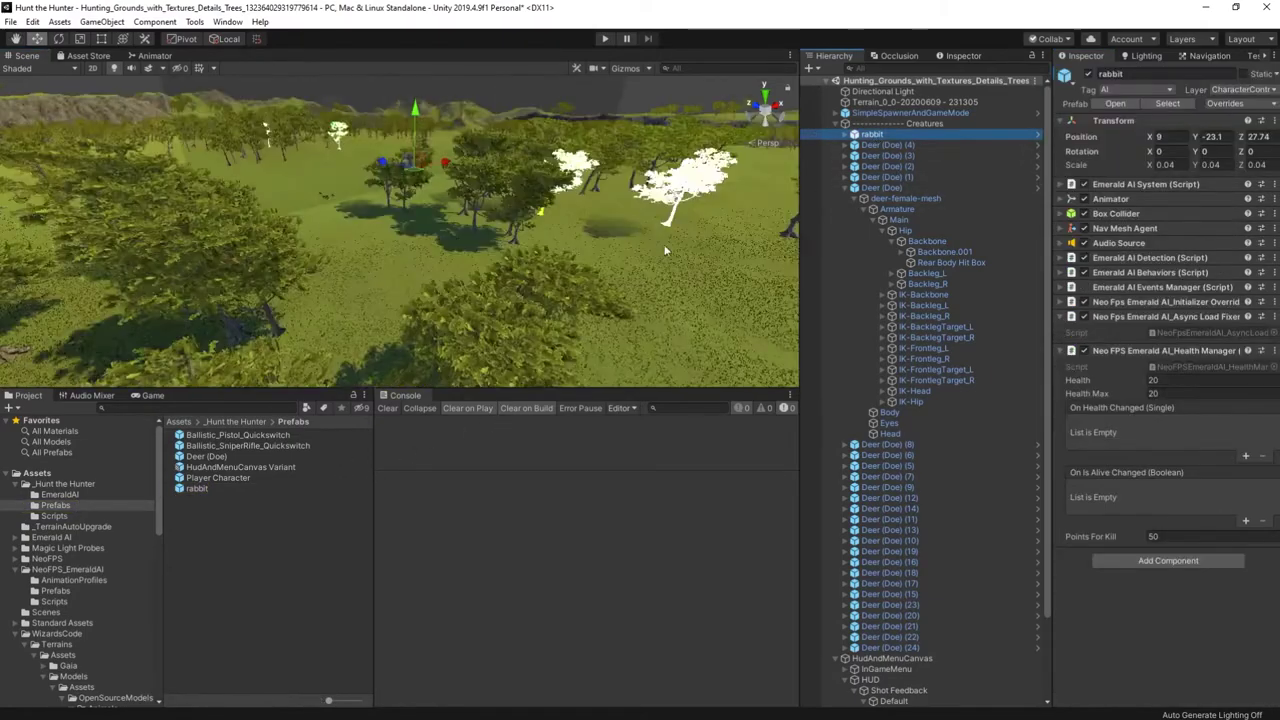
key("f")
right_click_drag(579, 259, 500, 395)
key("s")
key("e")
left_click_drag(199, 490, 476, 243)
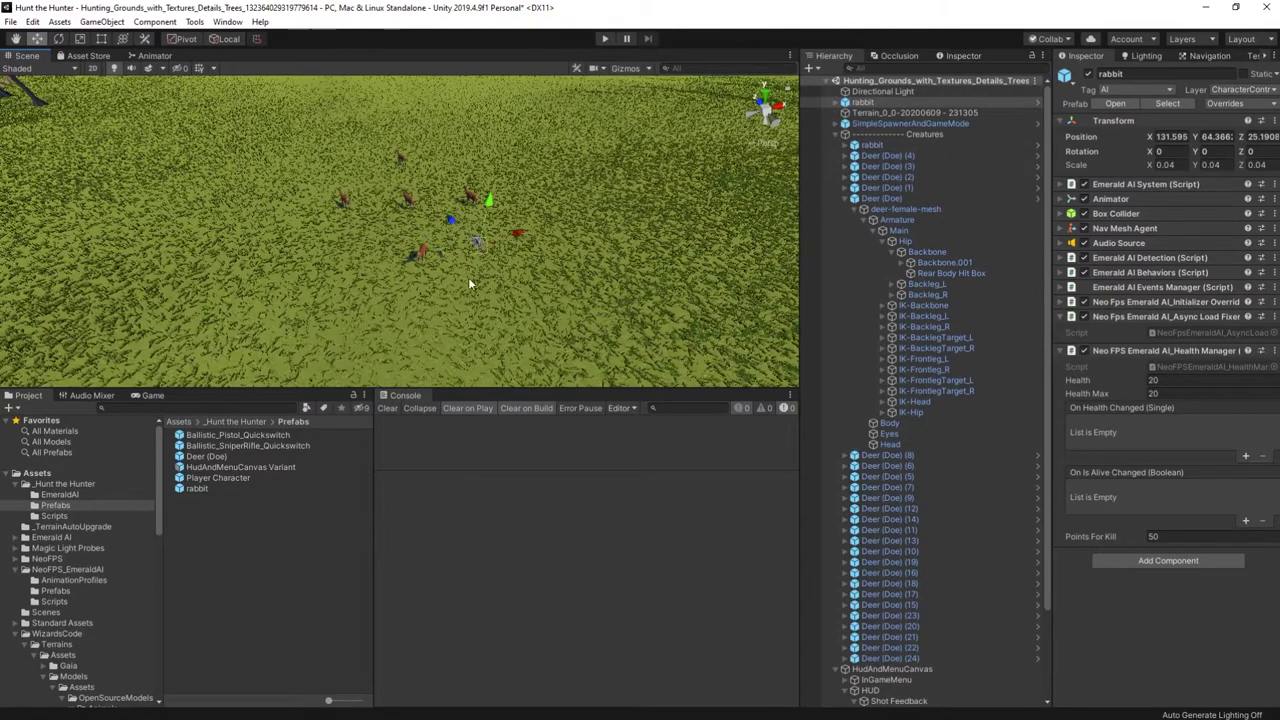
Step: Place four more instances of the rabbit prefab on the grass around the deer herd
left_click_drag(198, 489, 452, 278)
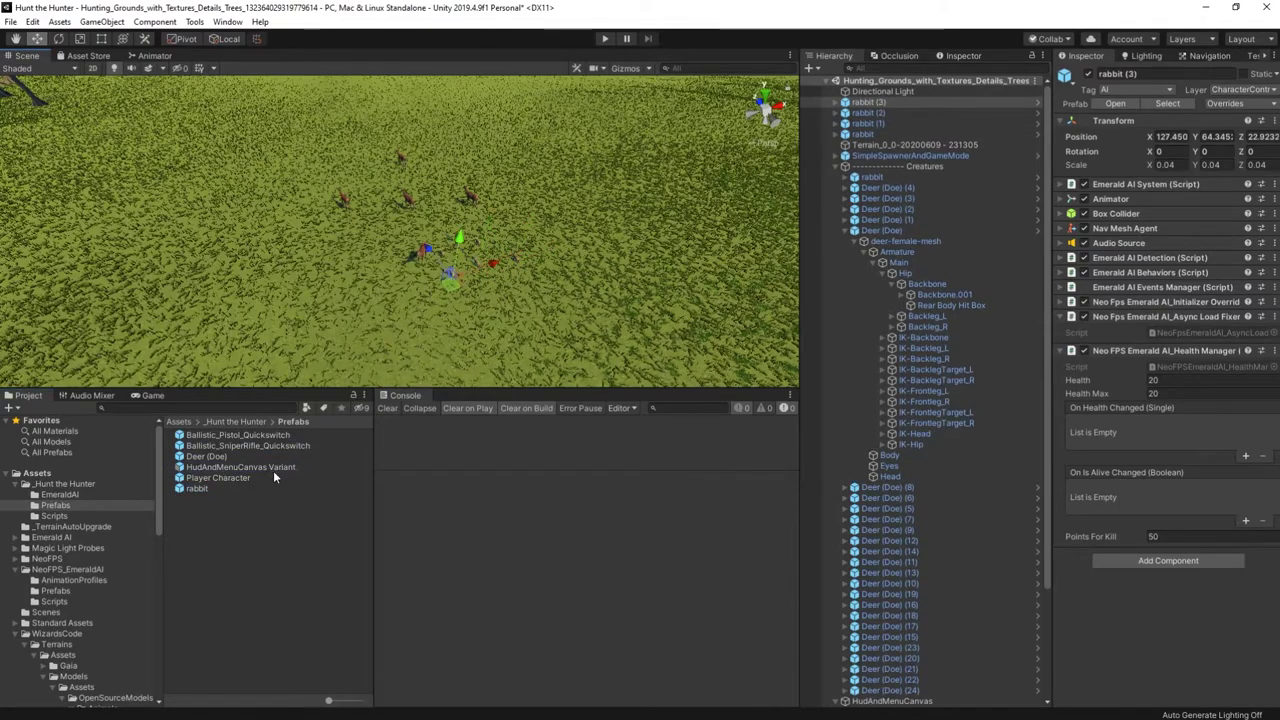
left_click_drag(223, 468, 447, 228)
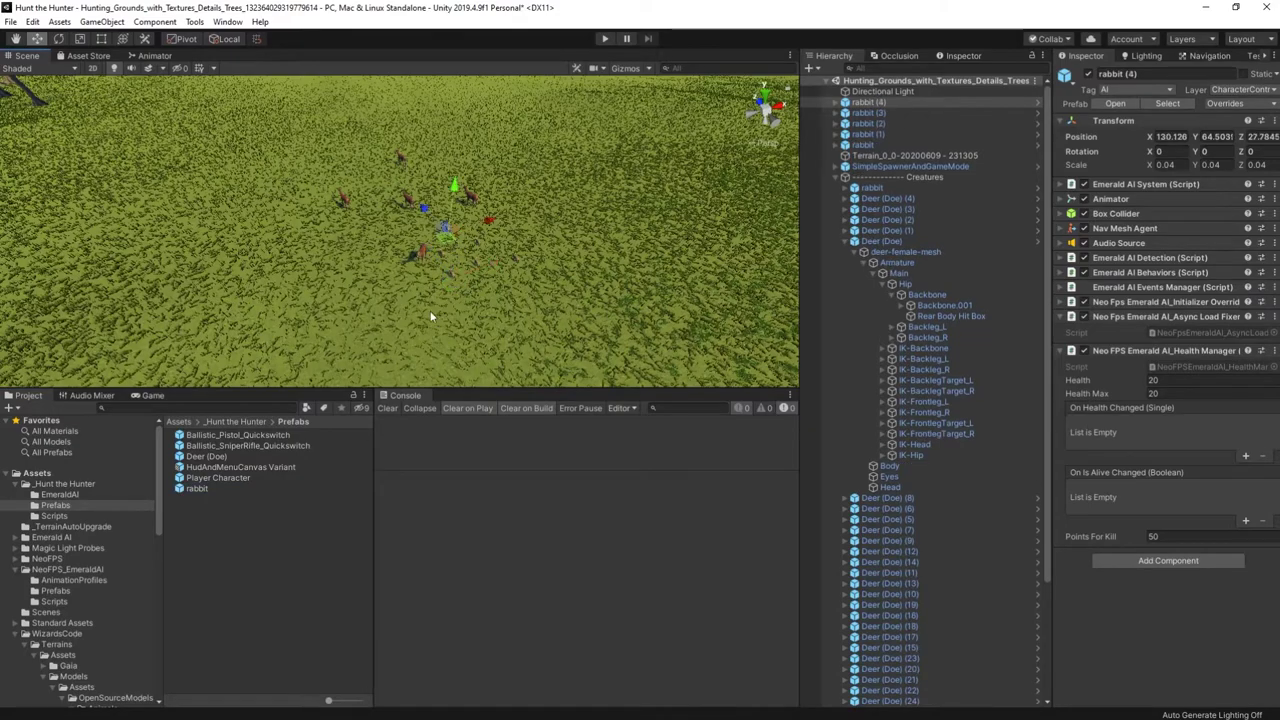
Step: Playtest the scene by shooting at the nearby rabbits with the scoped rifle, and end the play session
left_click(604, 39)
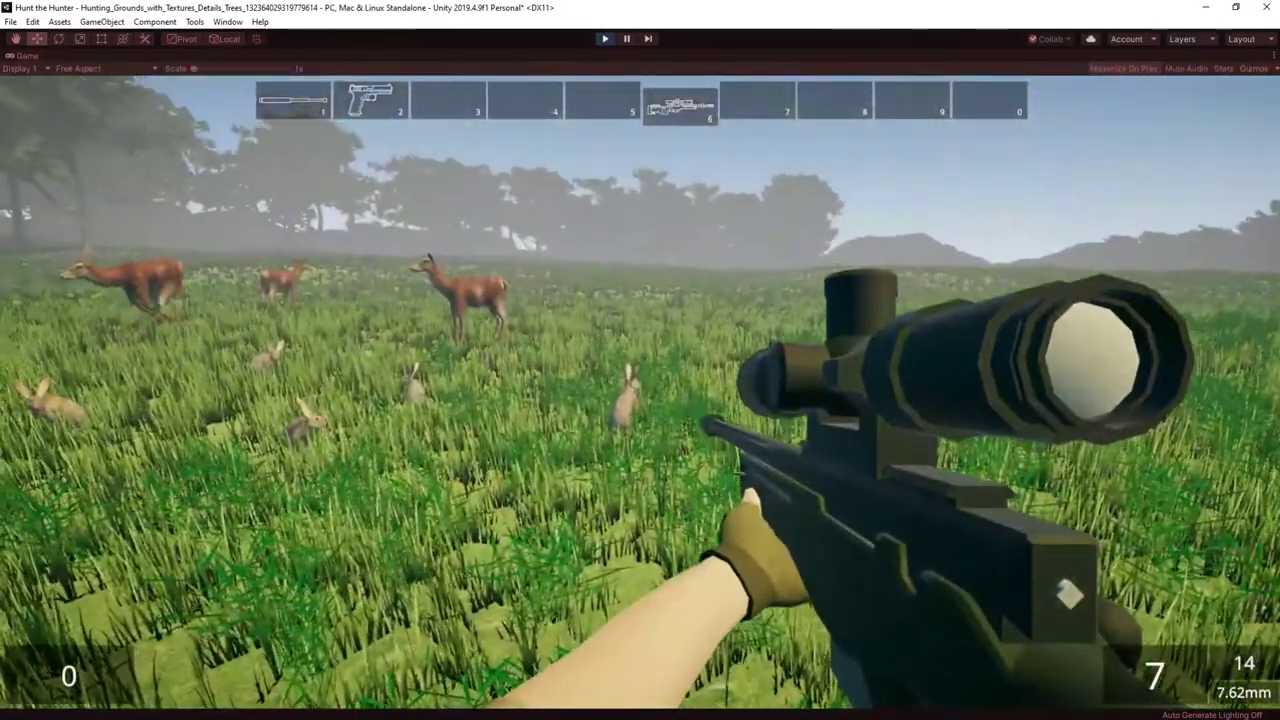
right_click(641, 392)
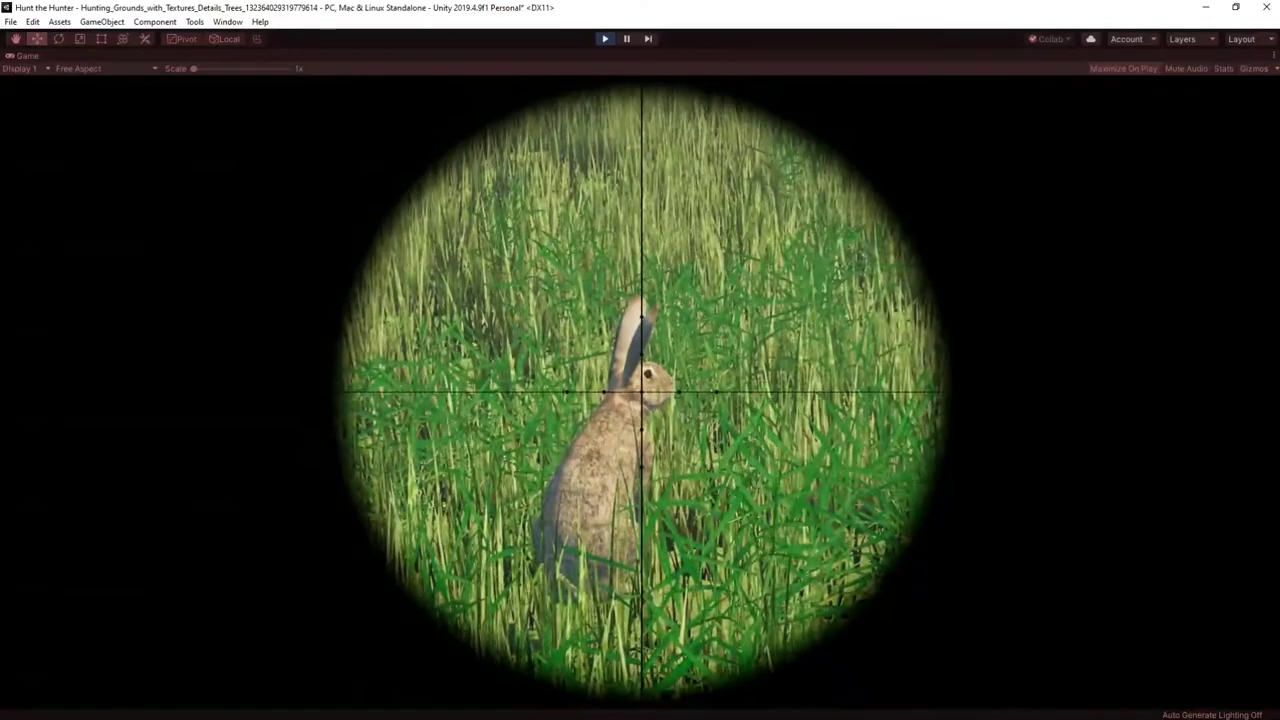
left_click(641, 392)
right_click(641, 392)
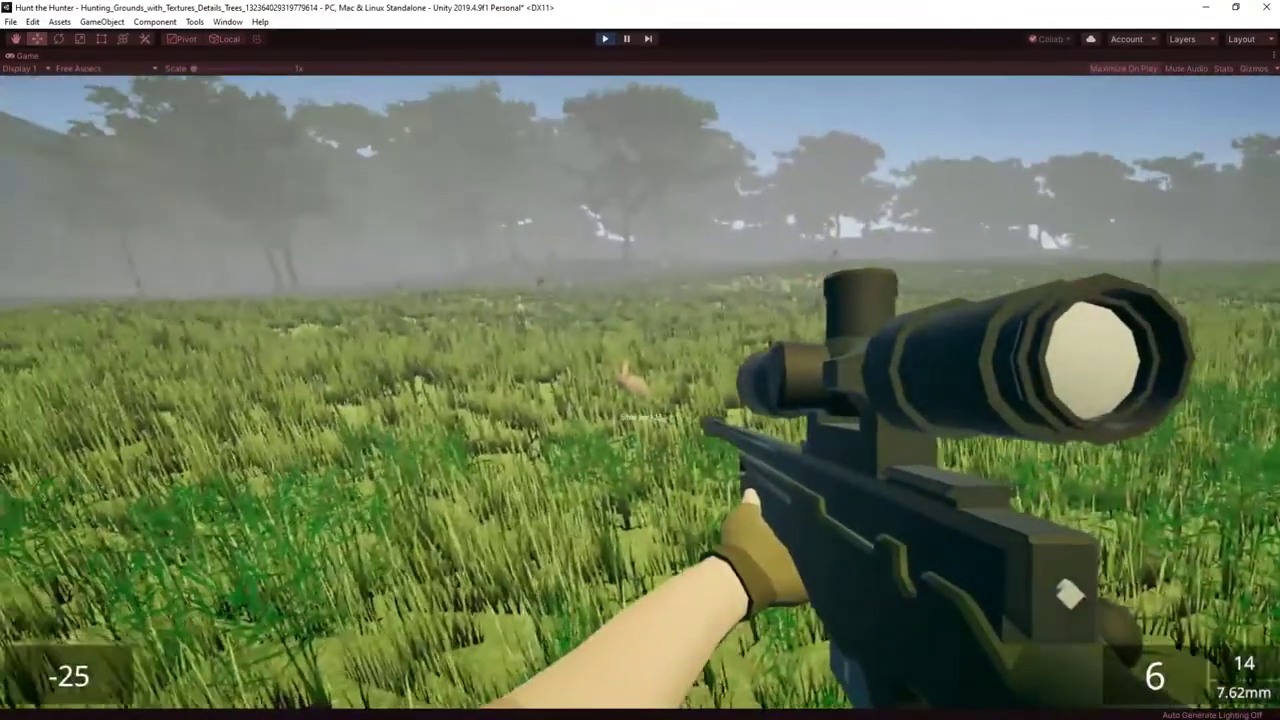
right_click(640, 360)
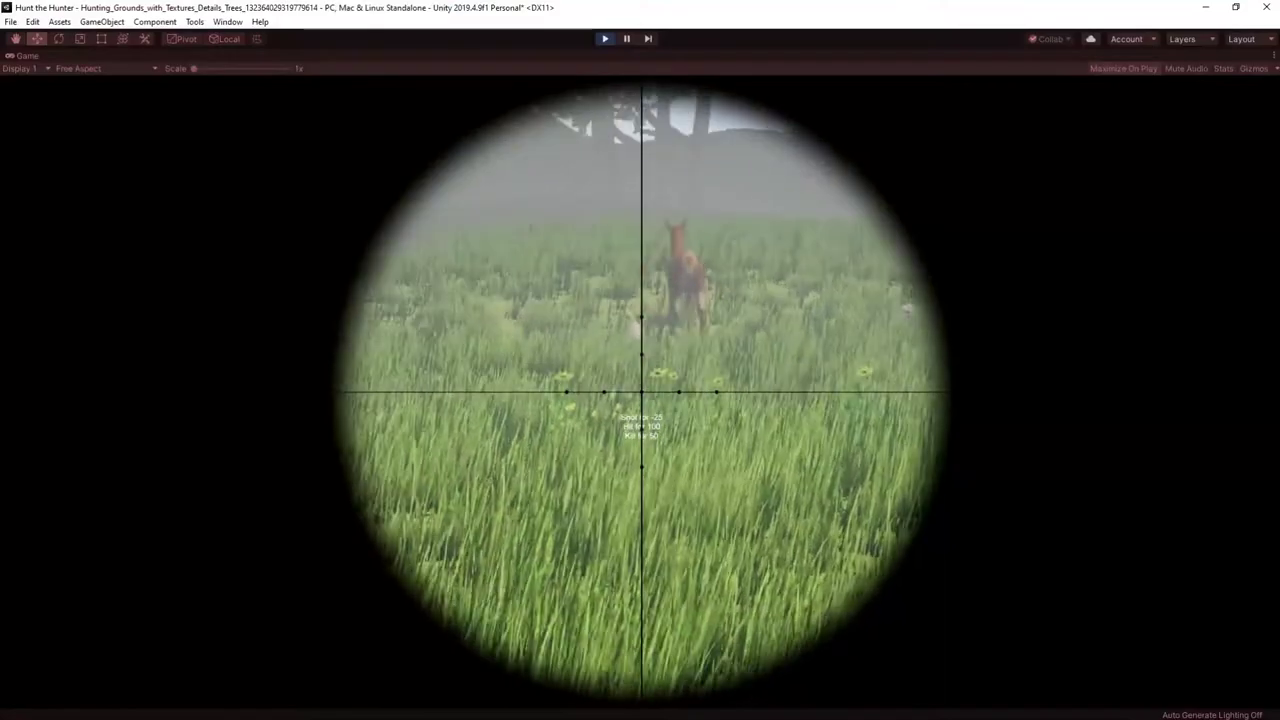
right_click(640, 360)
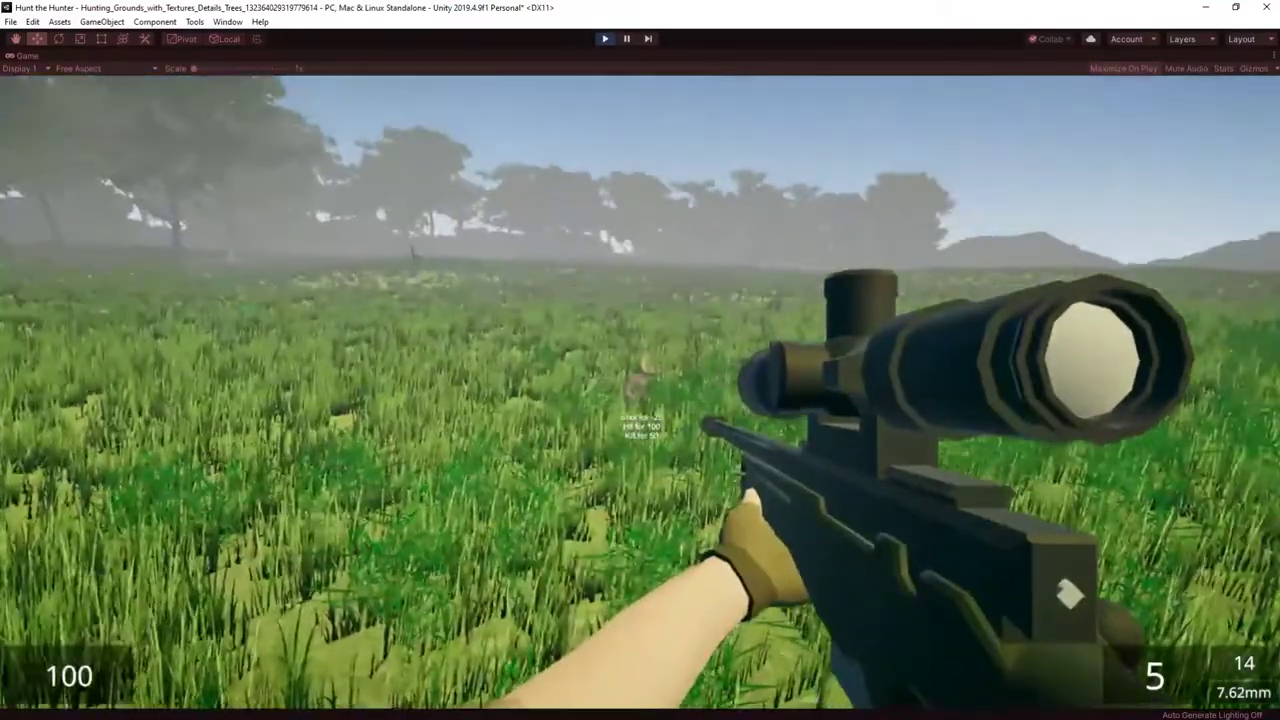
right_click(640, 360)
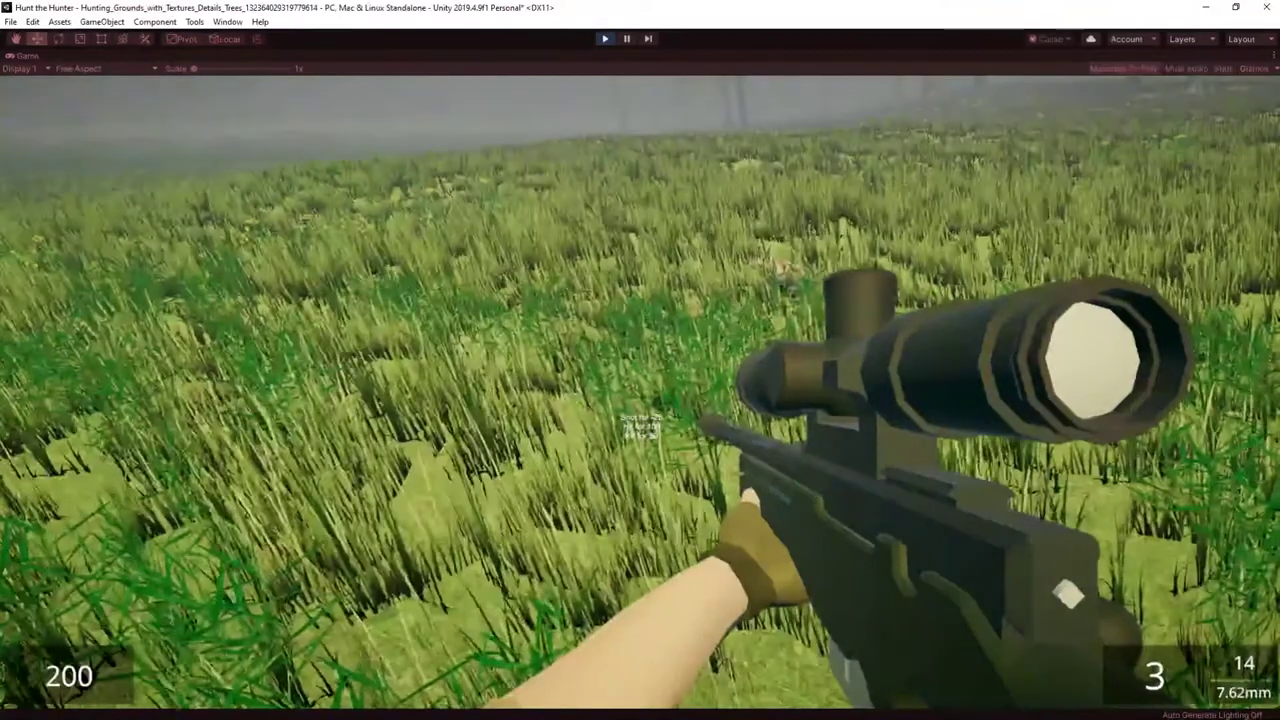
key("Escape")
left_click(605, 40)
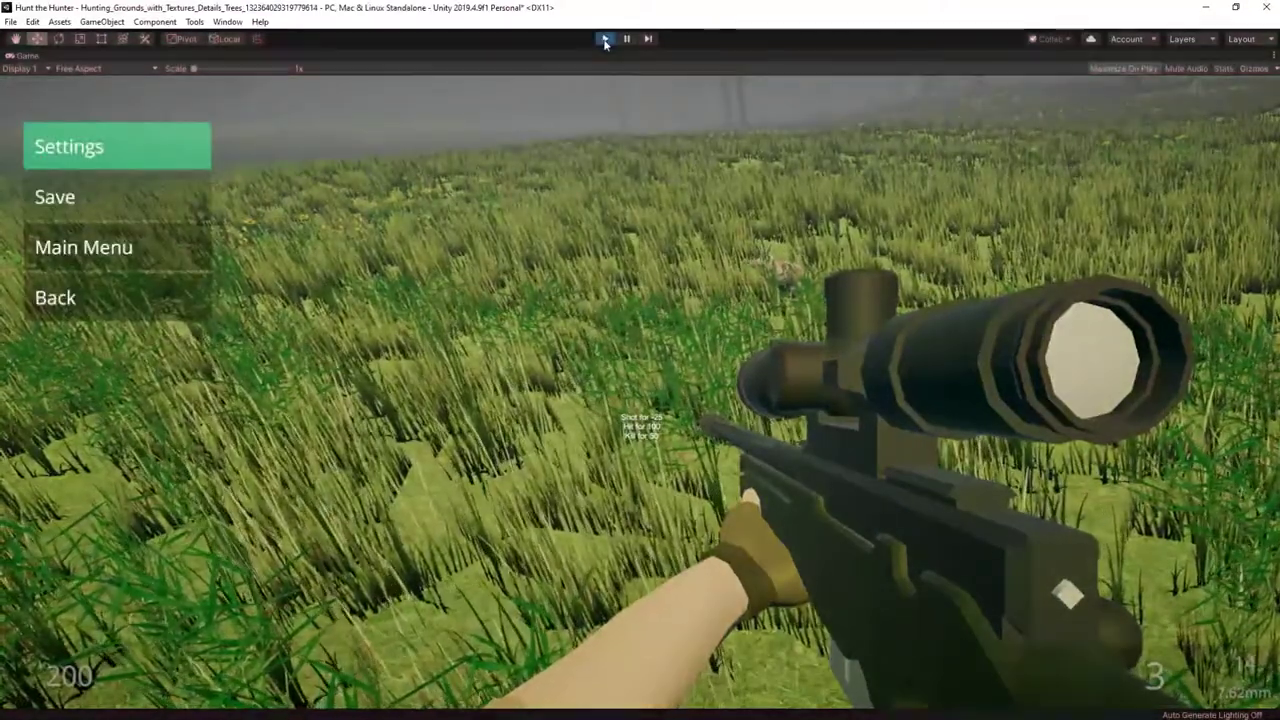
Step: Scatter many more rabbit prefab instances among the trees and clearings across the wider hunting grounds terrain
scroll(455, 283, "down", 10)
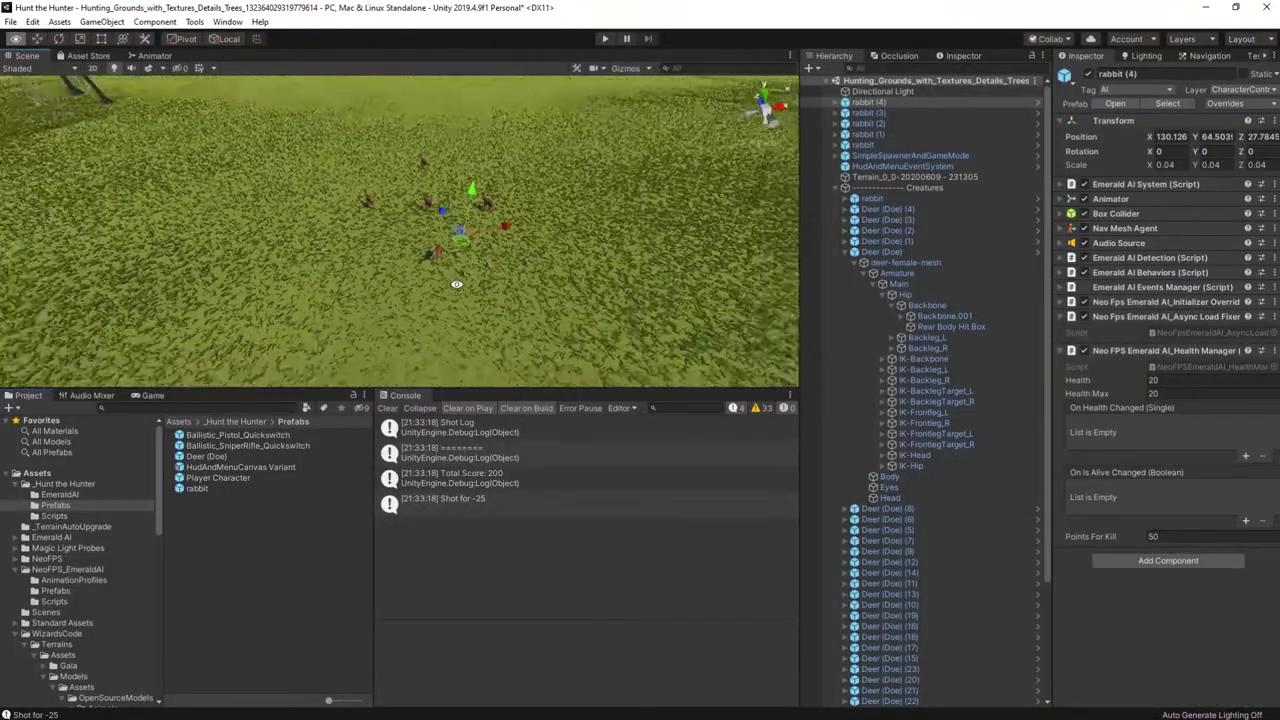
left_click_drag(273, 288, 280, 290)
left_click_drag(197, 488, 348, 300)
left_click_drag(197, 488, 350, 302)
left_click_drag(197, 488, 240, 300)
left_click_drag(197, 488, 159, 305)
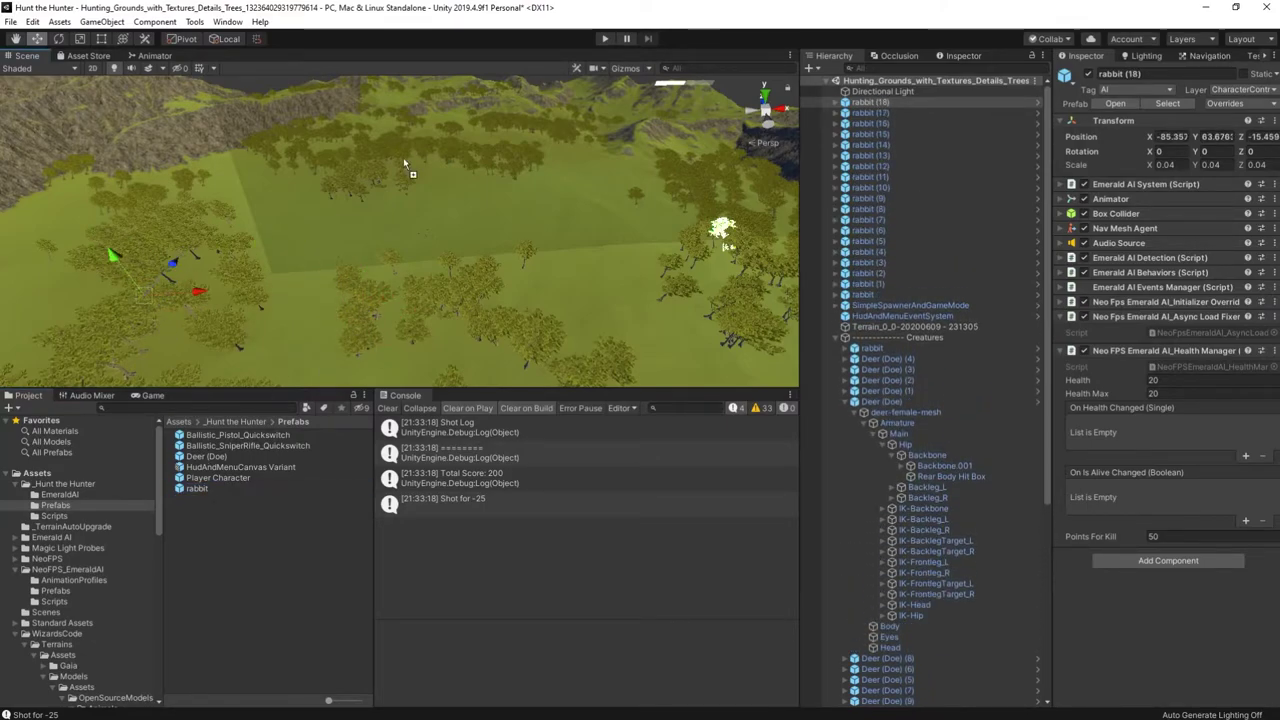
left_click_drag(403, 160, 403, 158)
left_click_drag(197, 488, 391, 148)
left_click_drag(197, 489, 393, 147)
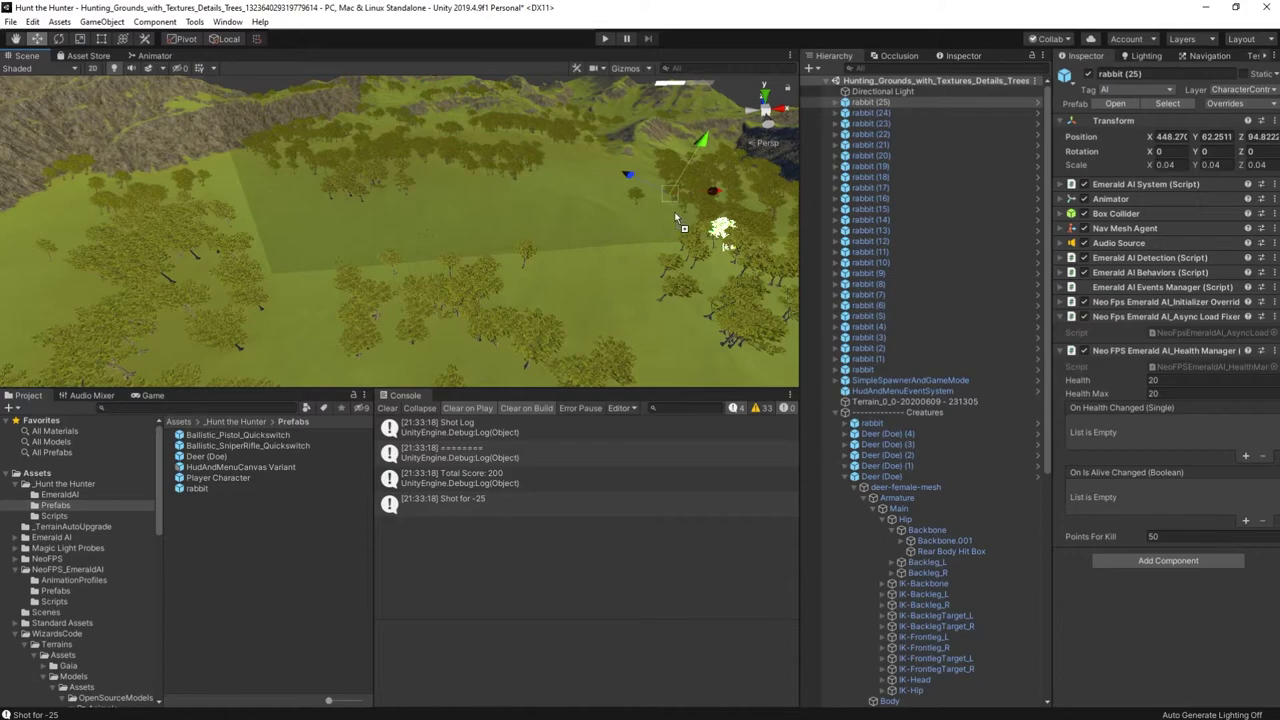
key("ctrl+d")
key("ctrl+d")
left_click_drag(676, 218, 620, 285)
Step: Playtest the populated scene by firing one scoped rifle shot past the tree and walking through the woods looking for rabbits
left_click(605, 39)
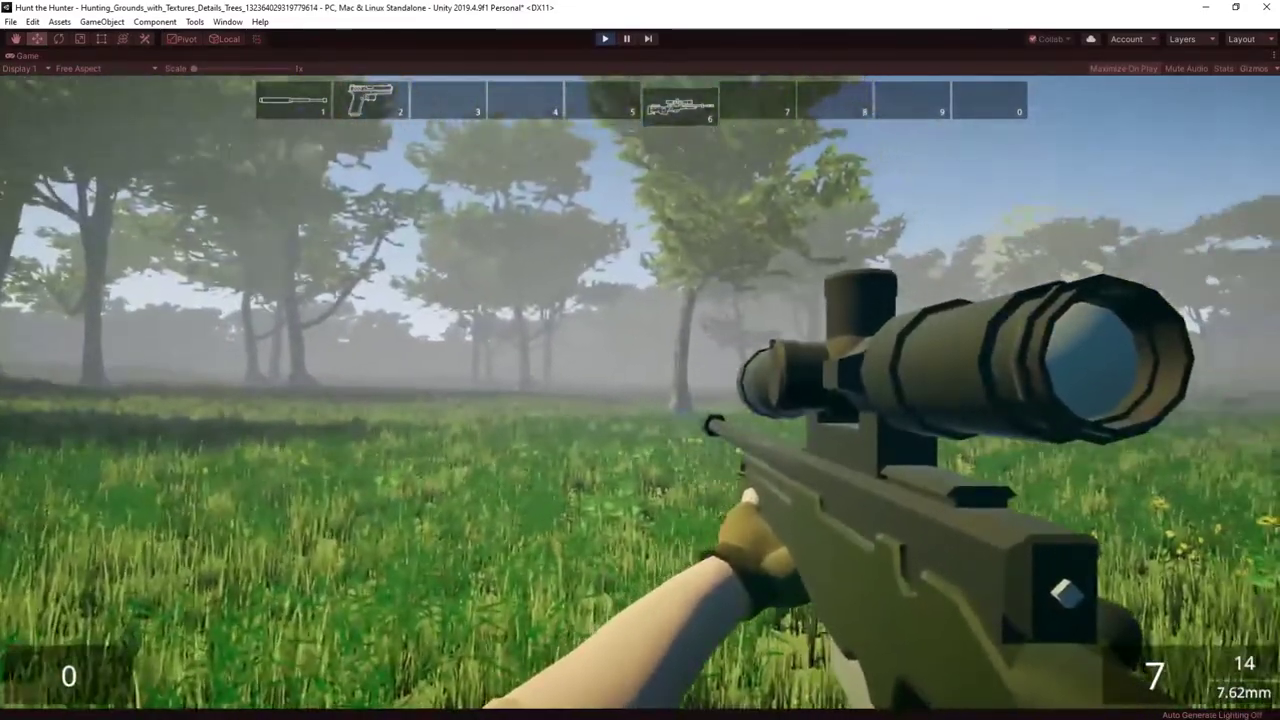
right_click(641, 392)
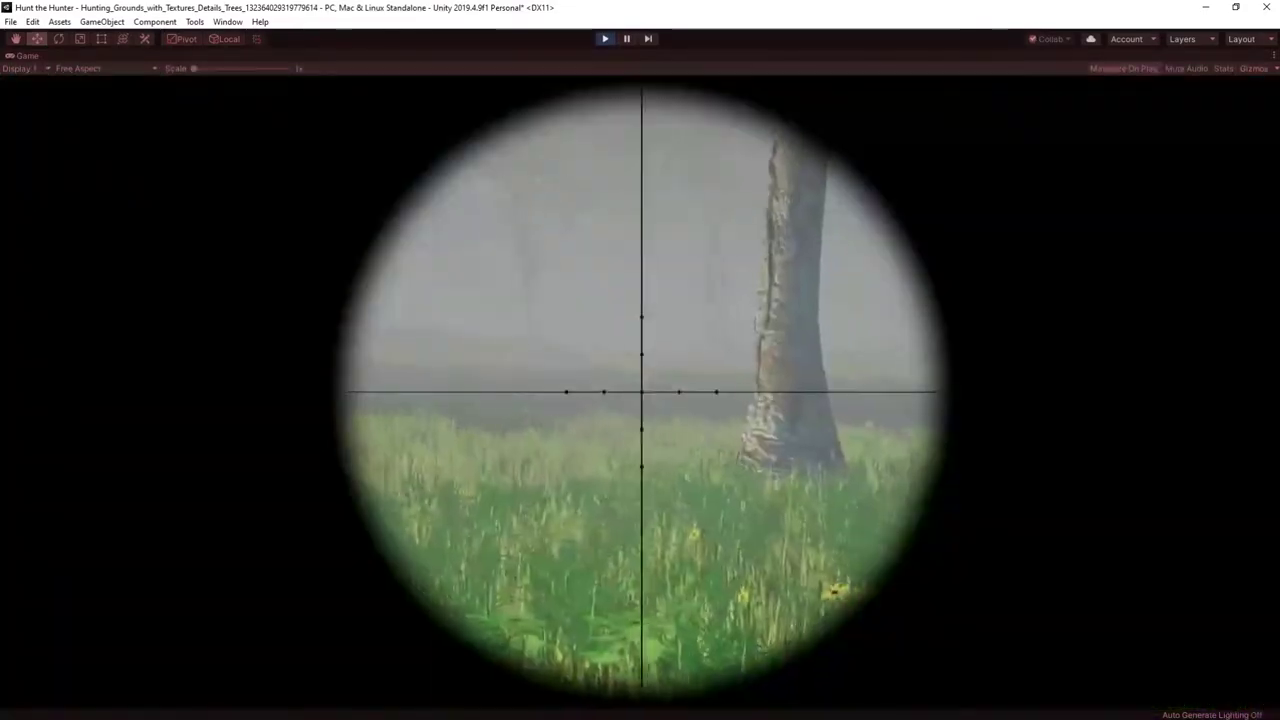
left_click(641, 392)
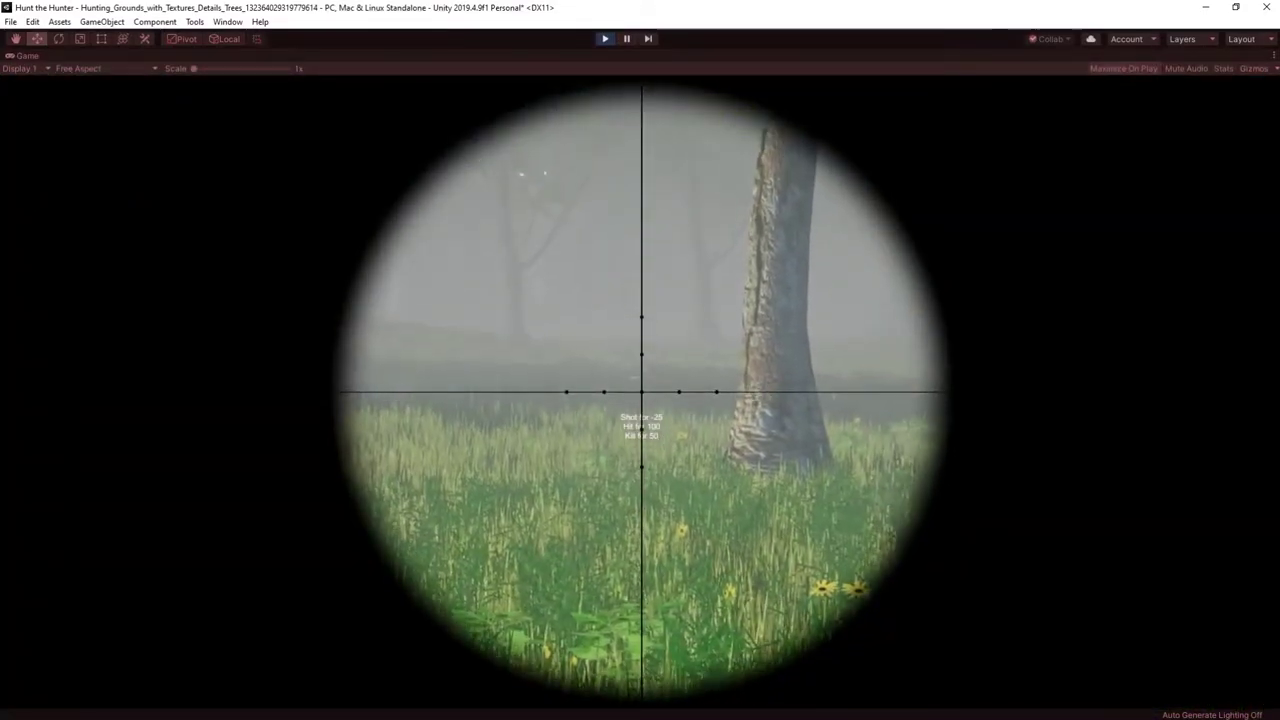
right_click(641, 392)
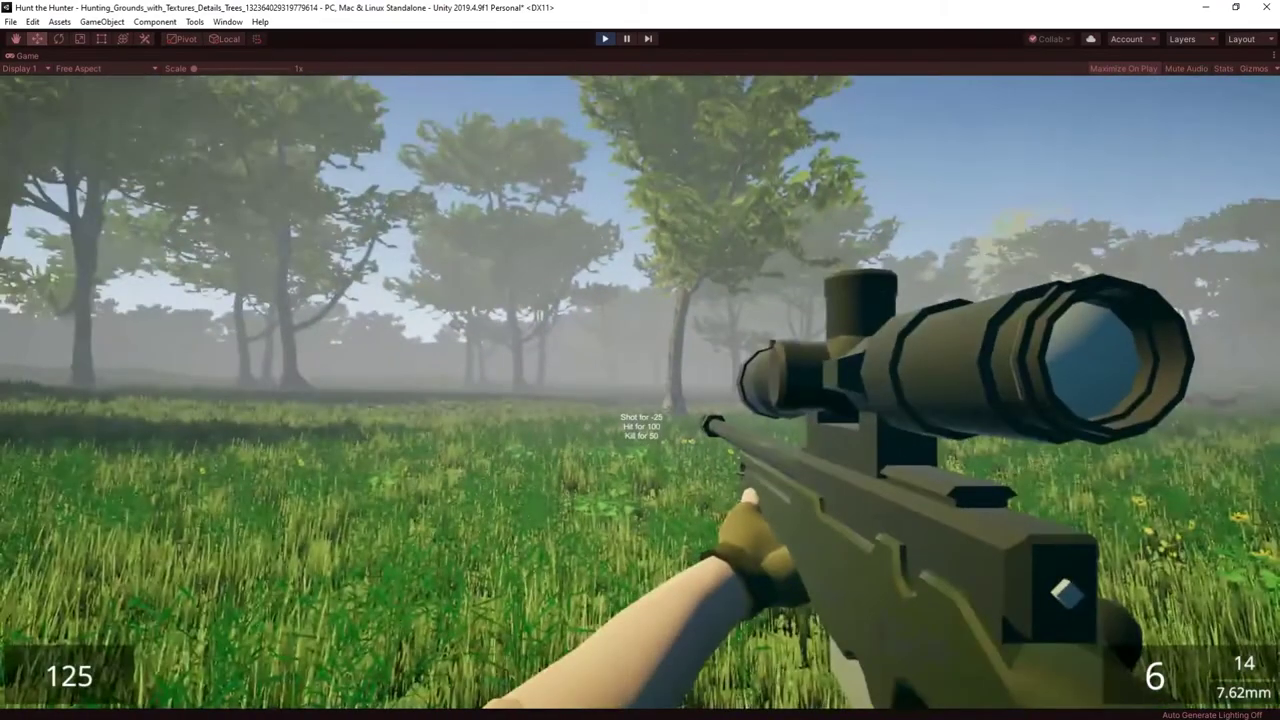
key("w")
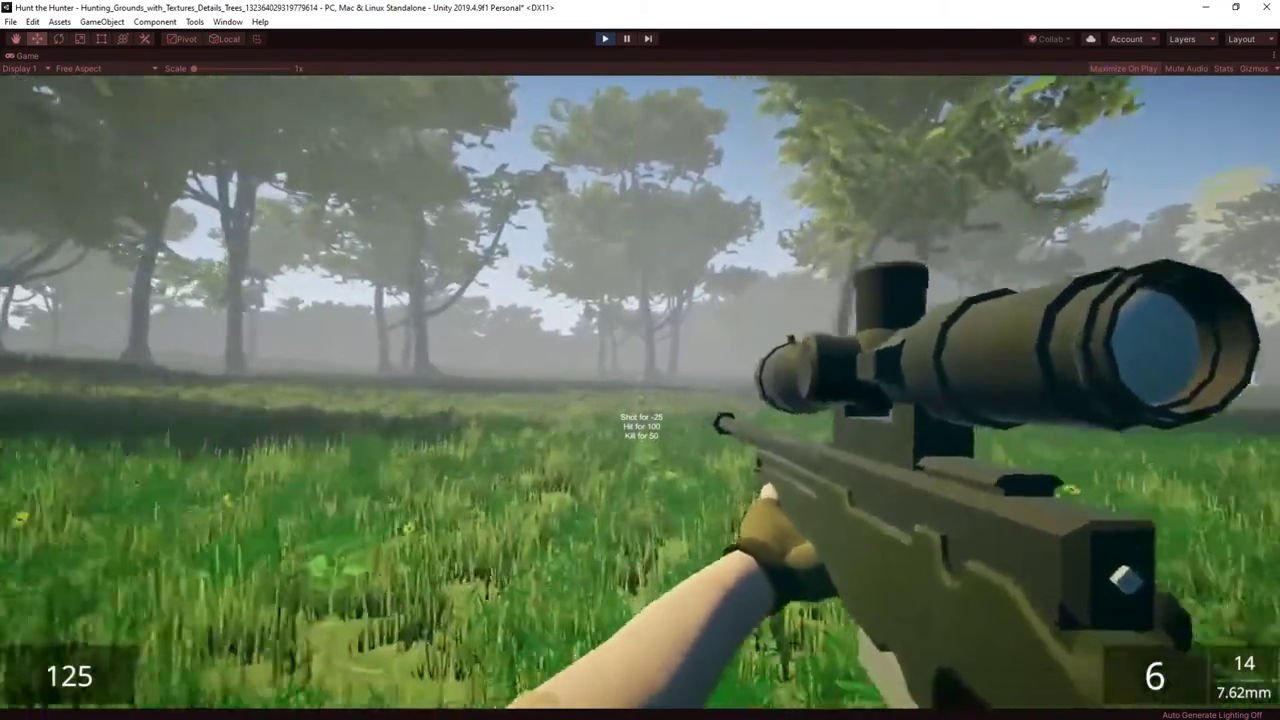
key("w")
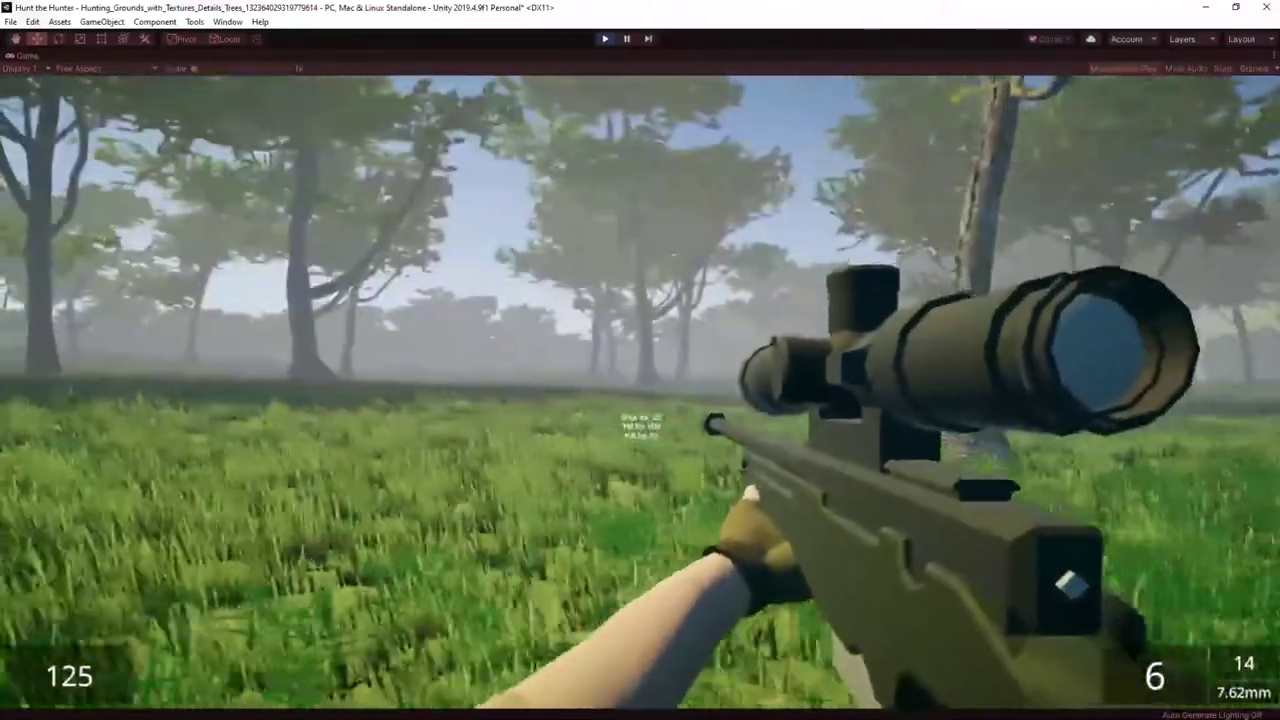
right_click(641, 392)
key("w")
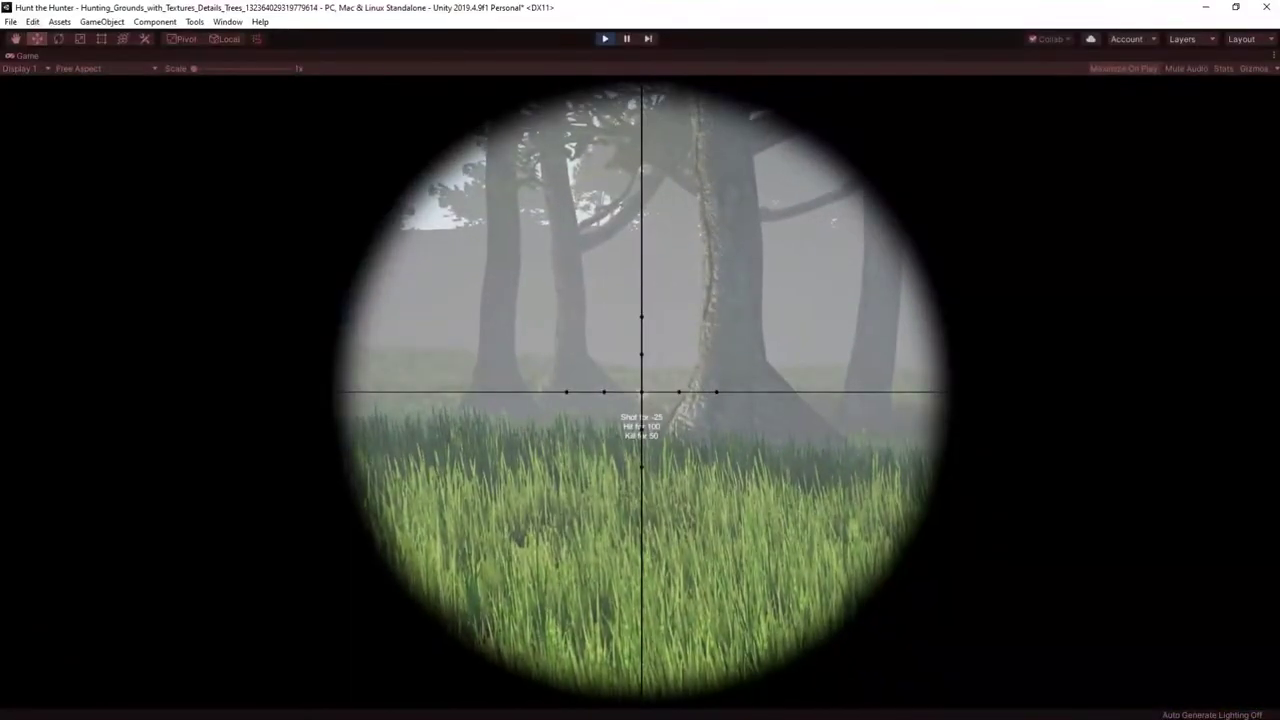
right_click(641, 392)
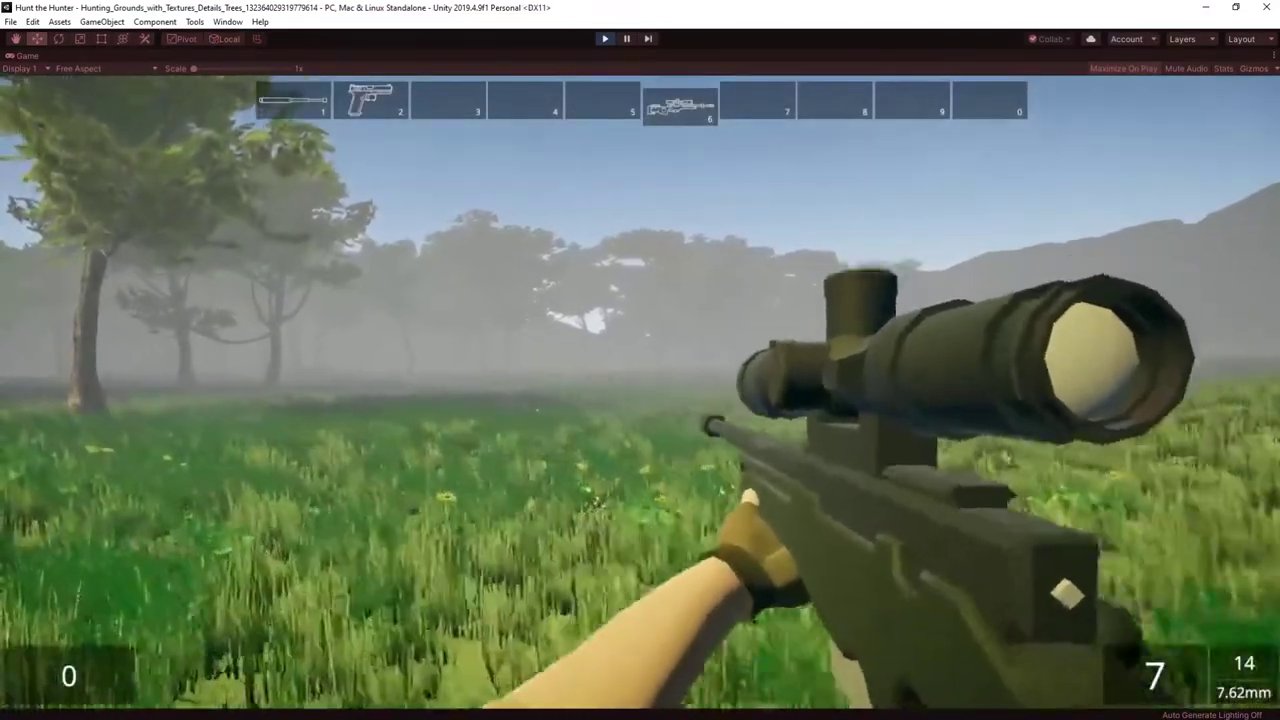
Step: Walk forward across the meadow and past the large tree in a fresh playtest to look for animals
key("w")
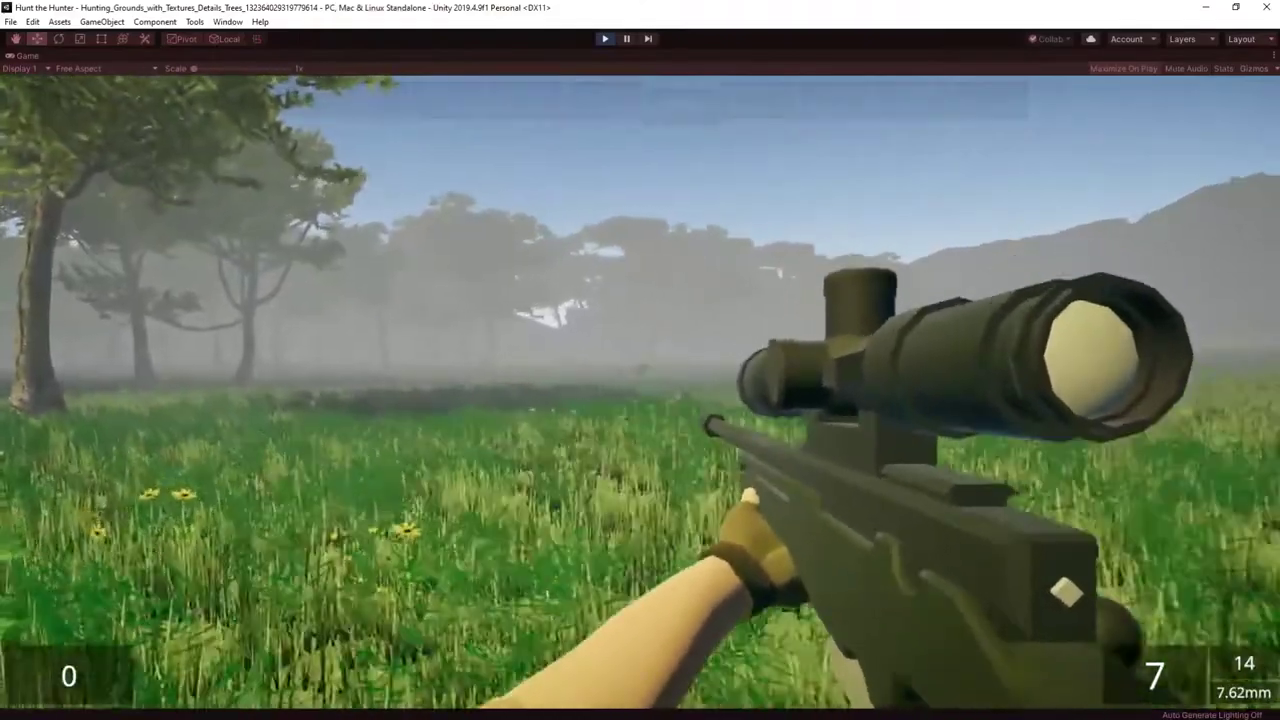
key("w")
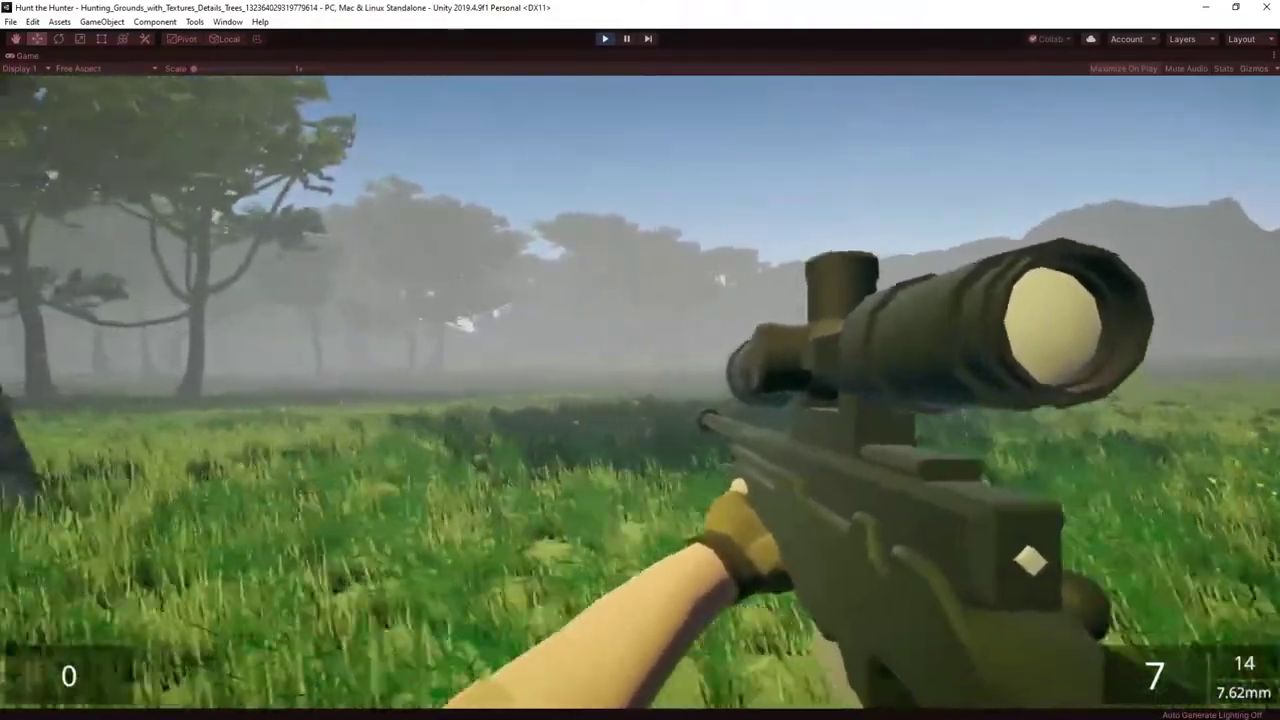
key("w")
key("w")
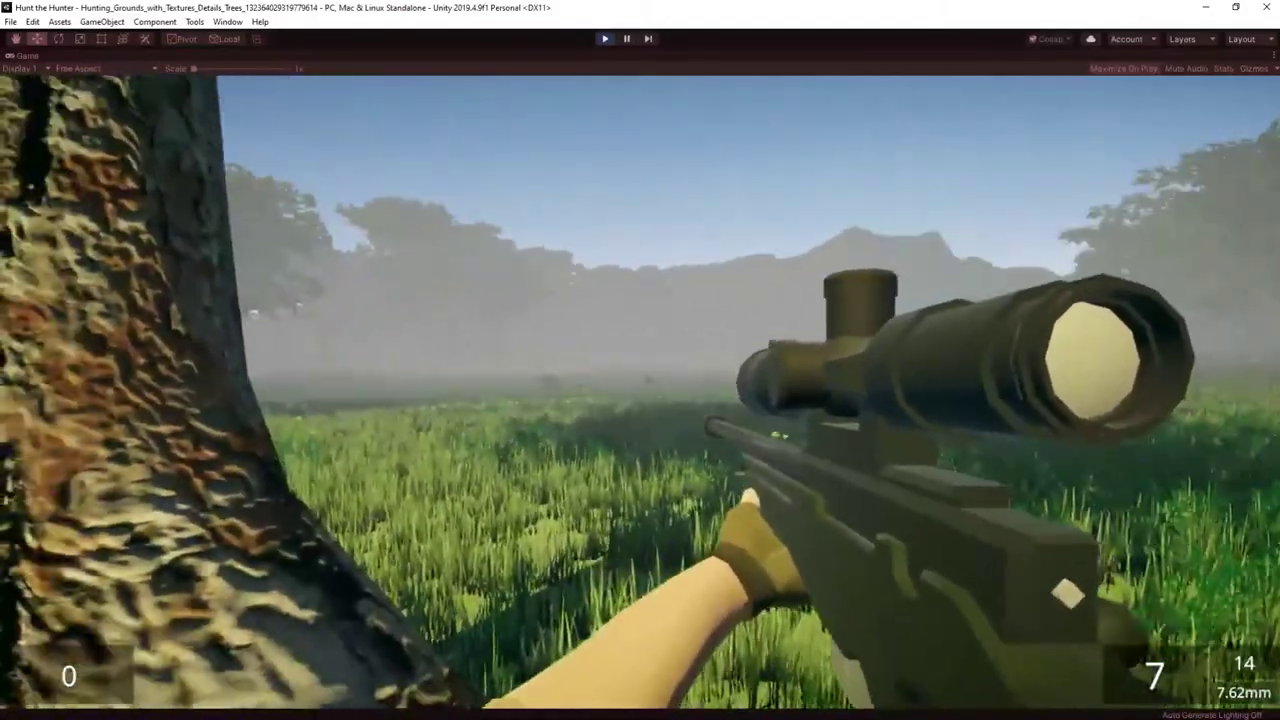
Step: Aim through the rifle scope and shoot repeatedly at the distant deer to test the hit, critical and kill scoring
right_click(641, 391)
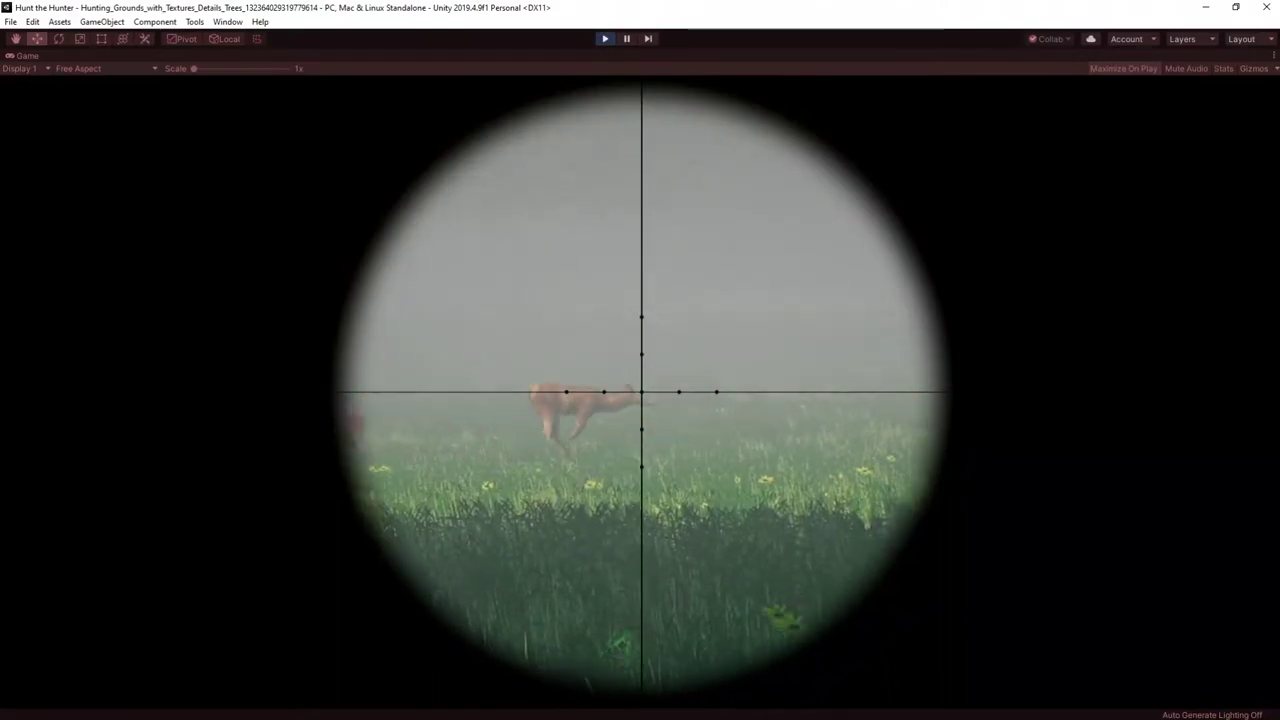
left_click(640, 360)
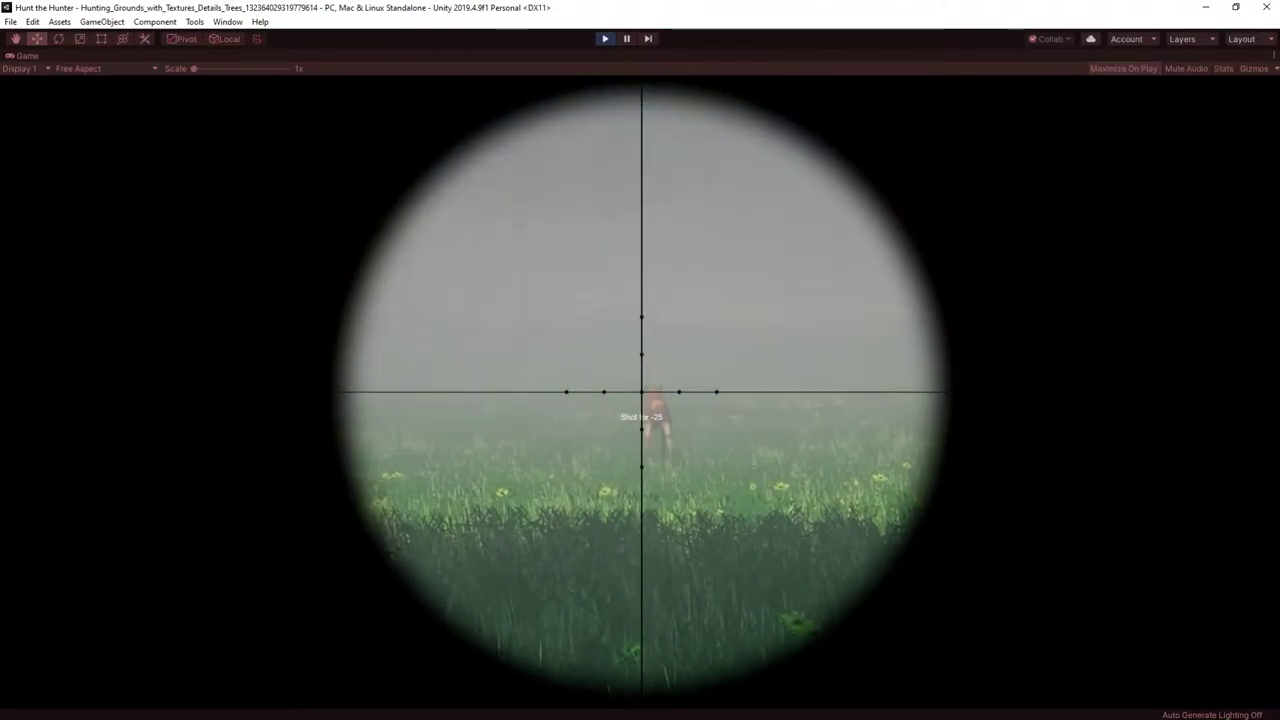
left_click(640, 360)
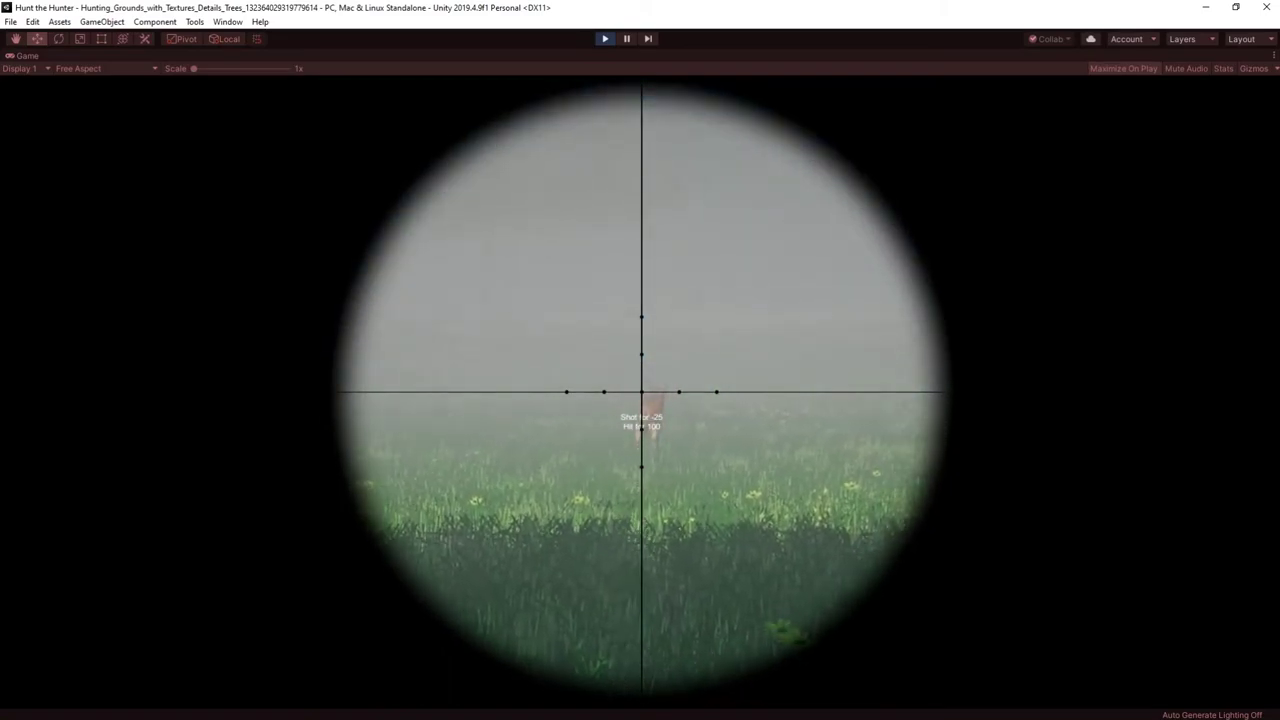
left_click(641, 391)
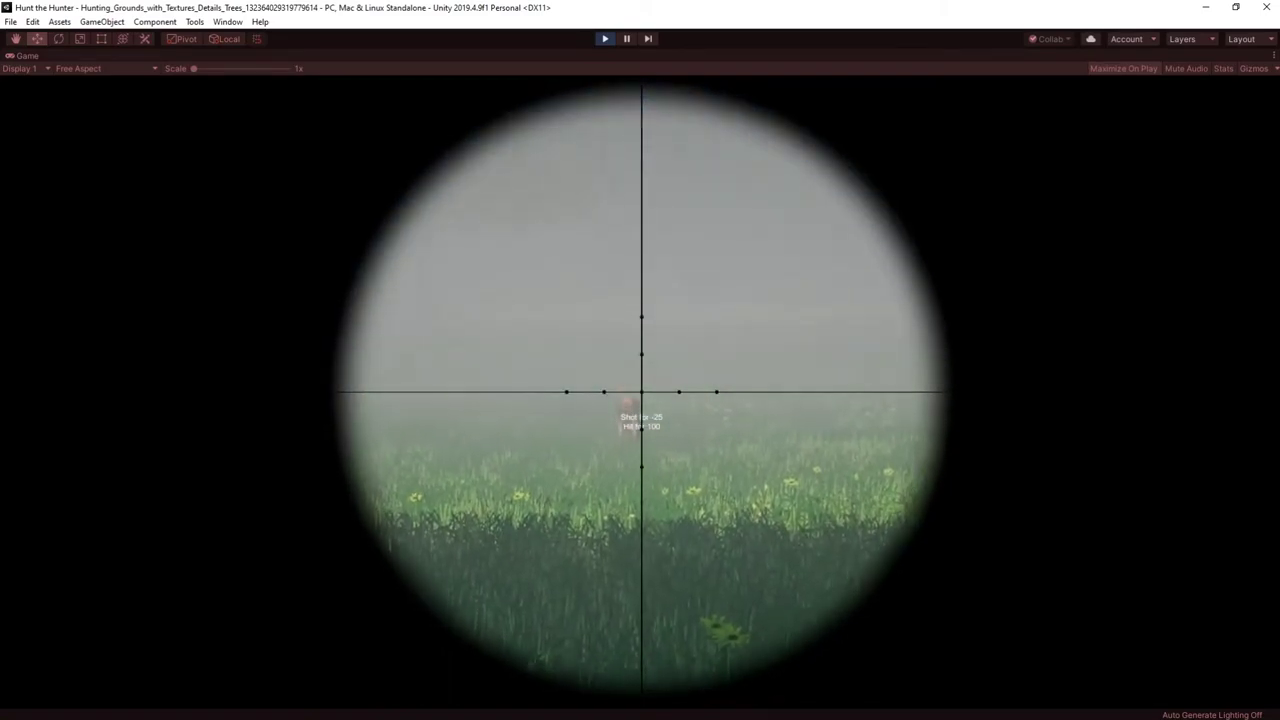
left_click(640, 360)
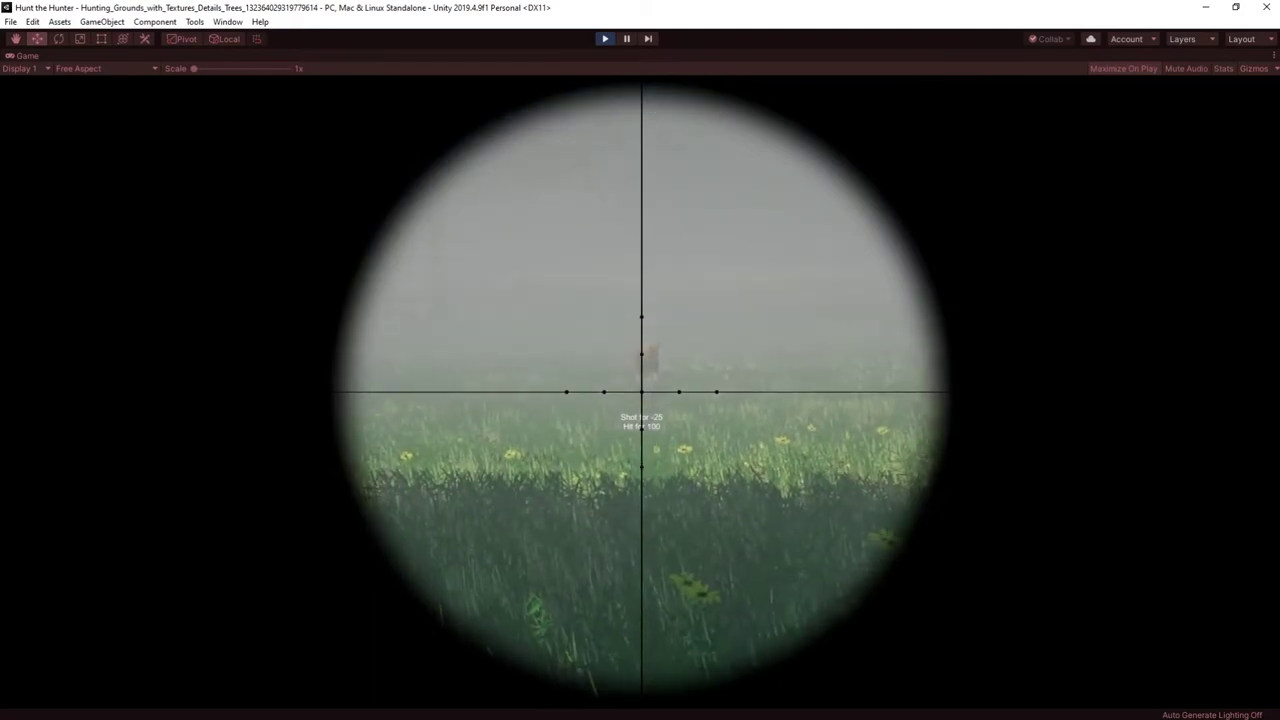
left_click(640, 360)
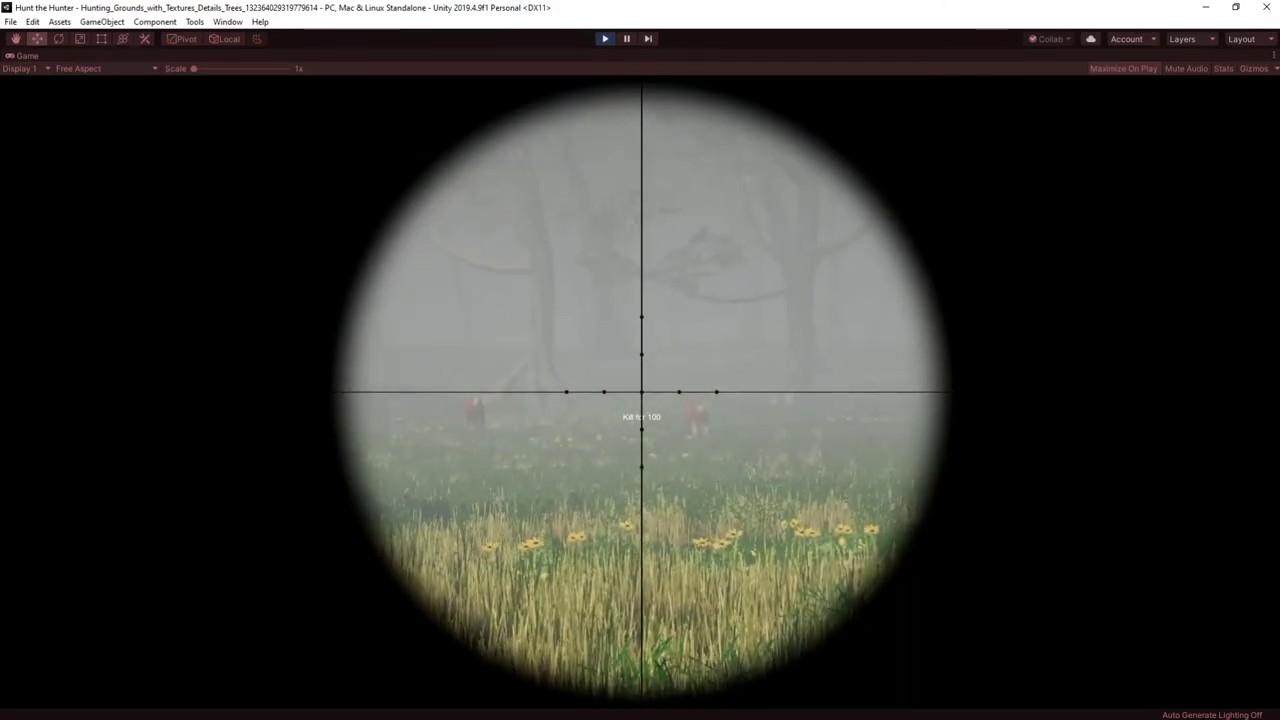
left_click(640, 360)
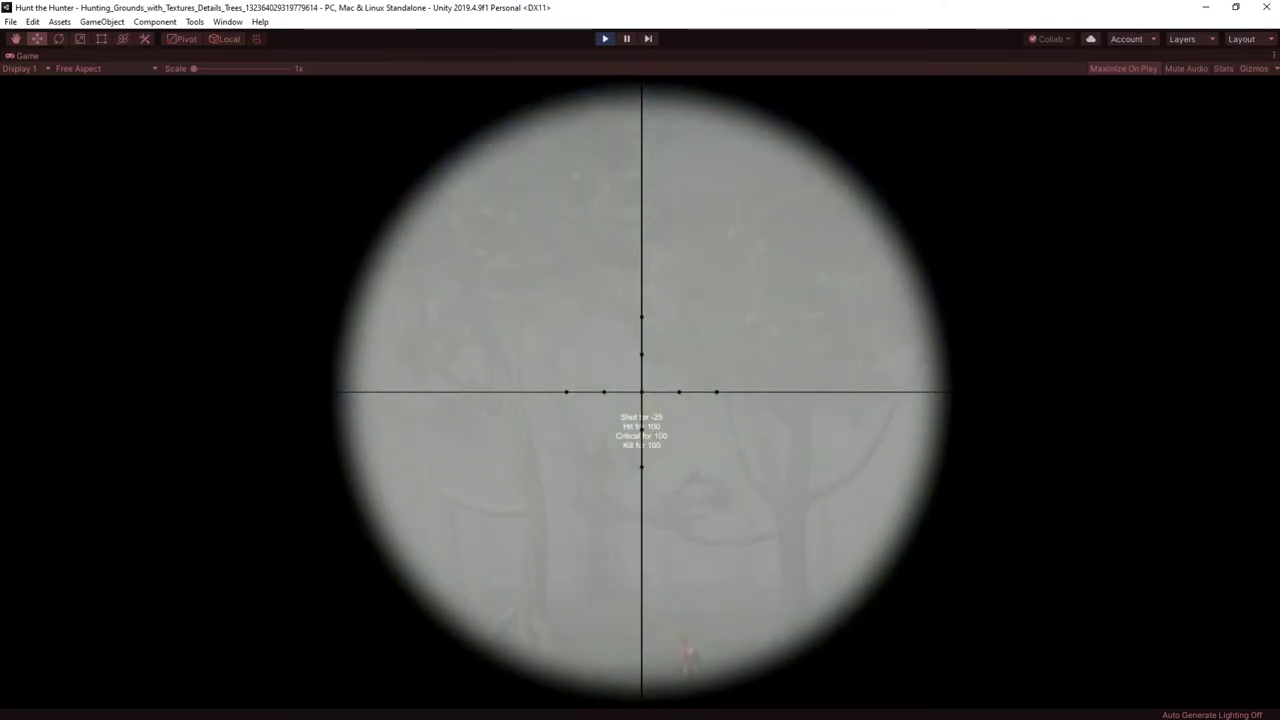